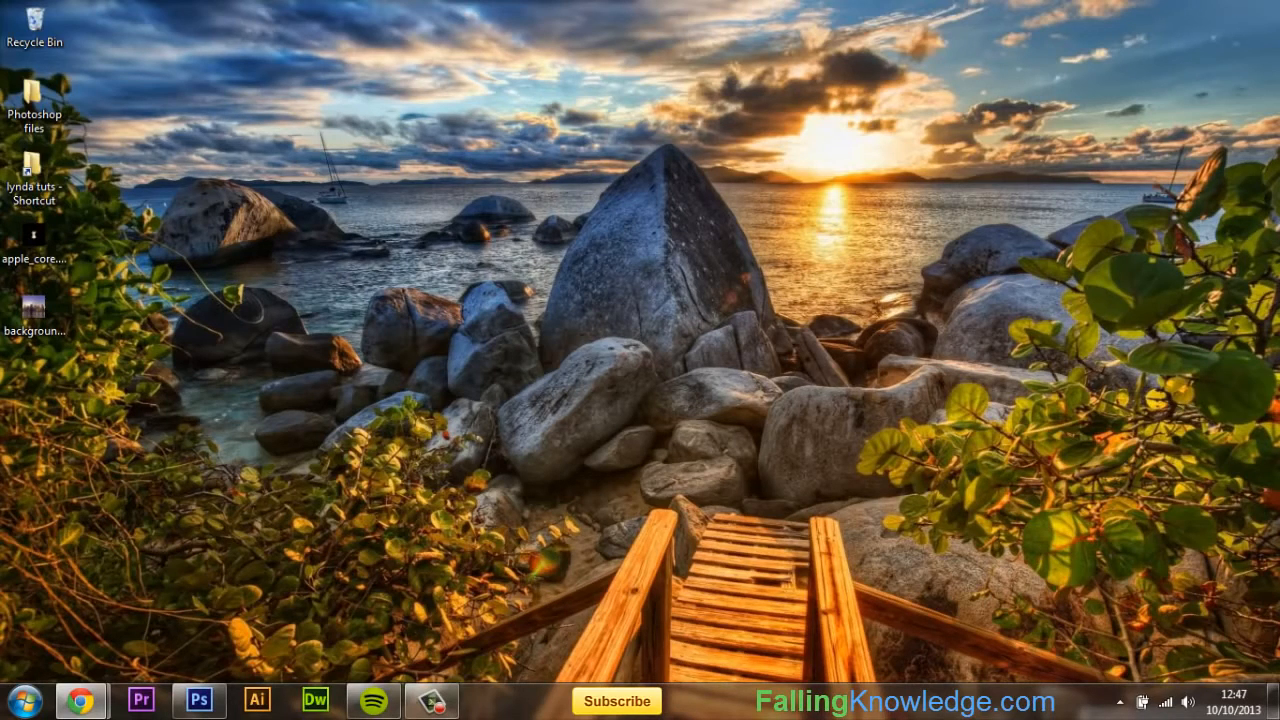
# - Switch to Photoshop and create a new 700 x 700 pixel RGB document at 300 pixels/inch with a white background
pyautogui.click(186, 708)
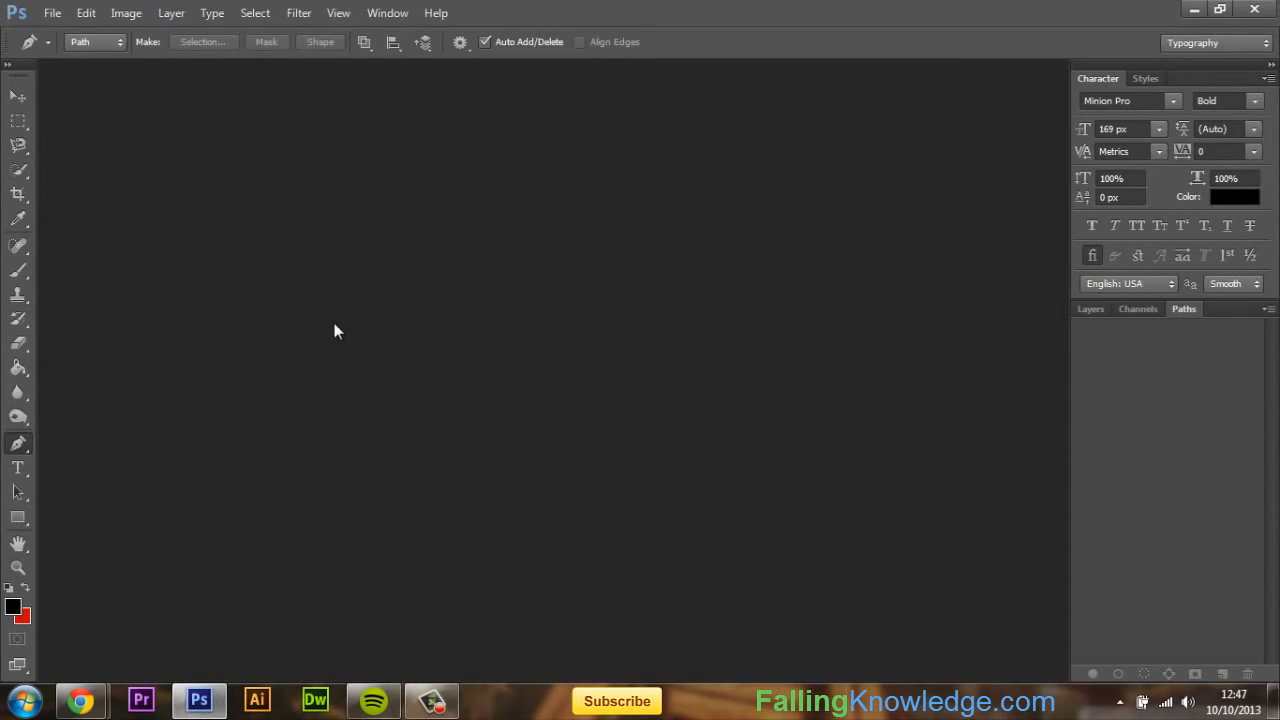
pyautogui.click(18, 97)
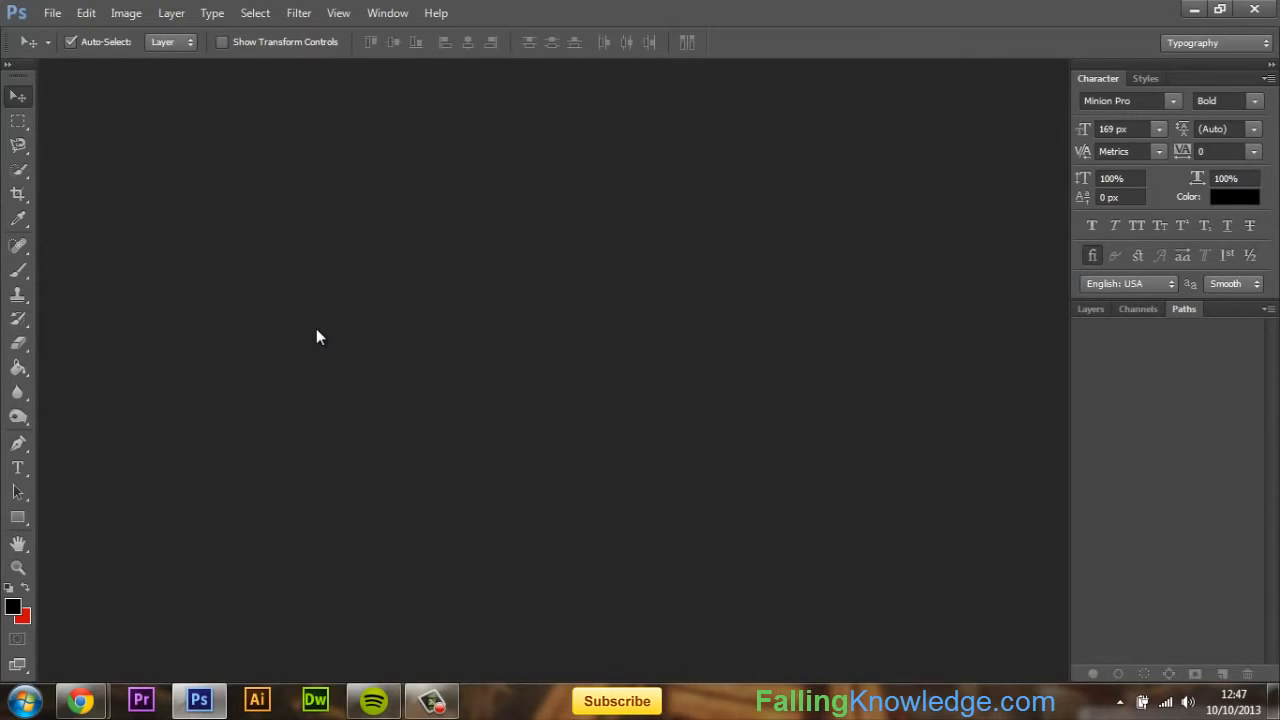
pyautogui.hotkey('ctrl', 'n')
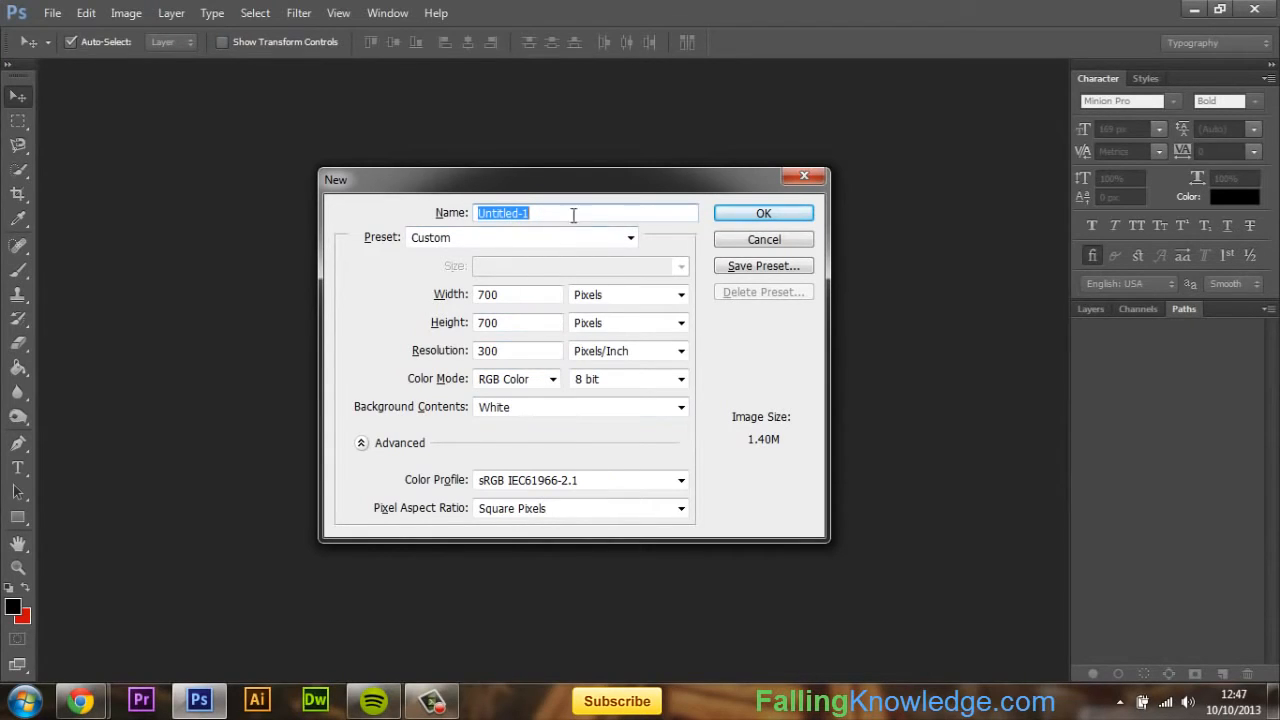
pyautogui.click(764, 214)
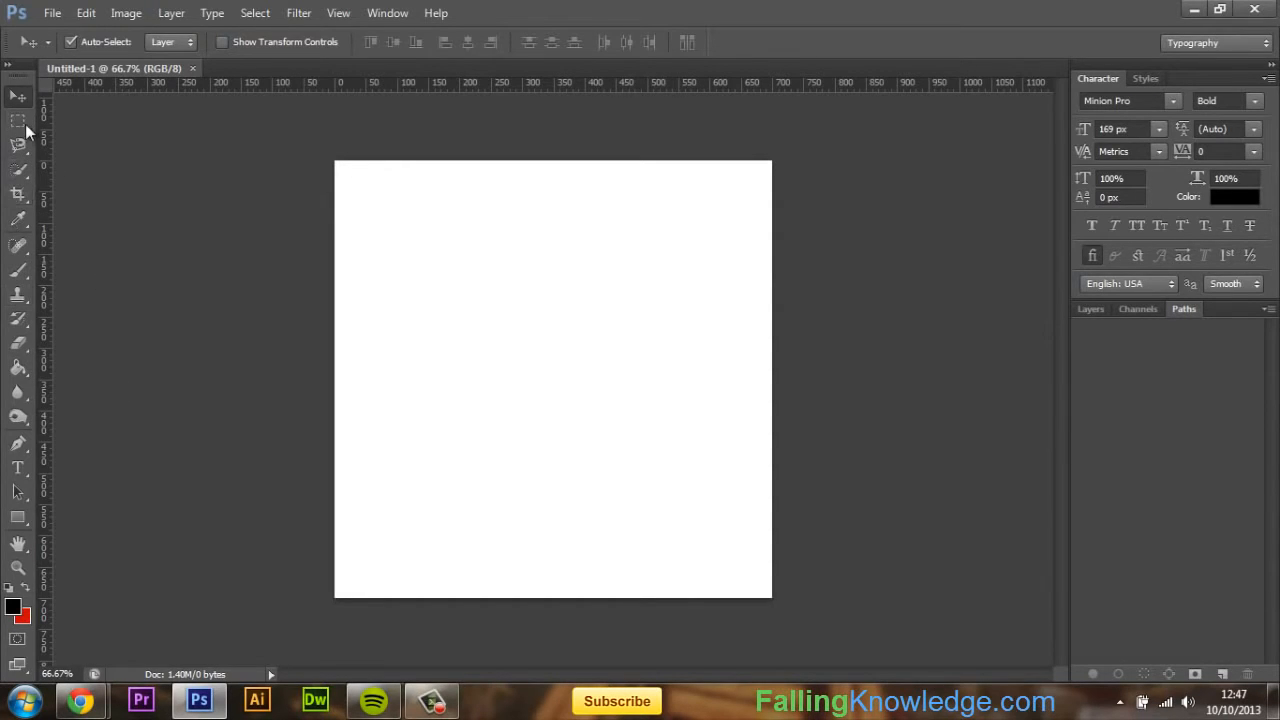
# - Draw a closed seven-point polygon with straight edges in the canvas's upper half, using the Pen tool in Path mode with Auto Add/Delete off
pyautogui.click(19, 445)
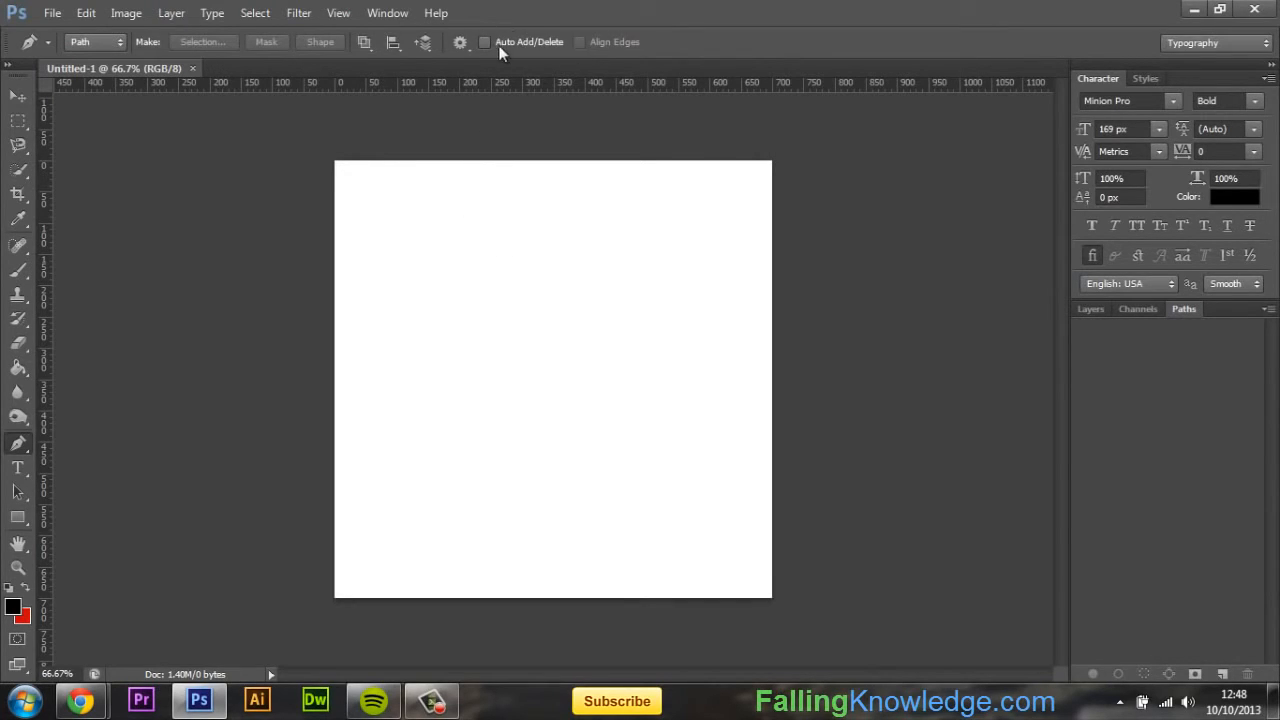
pyautogui.click(87, 42)
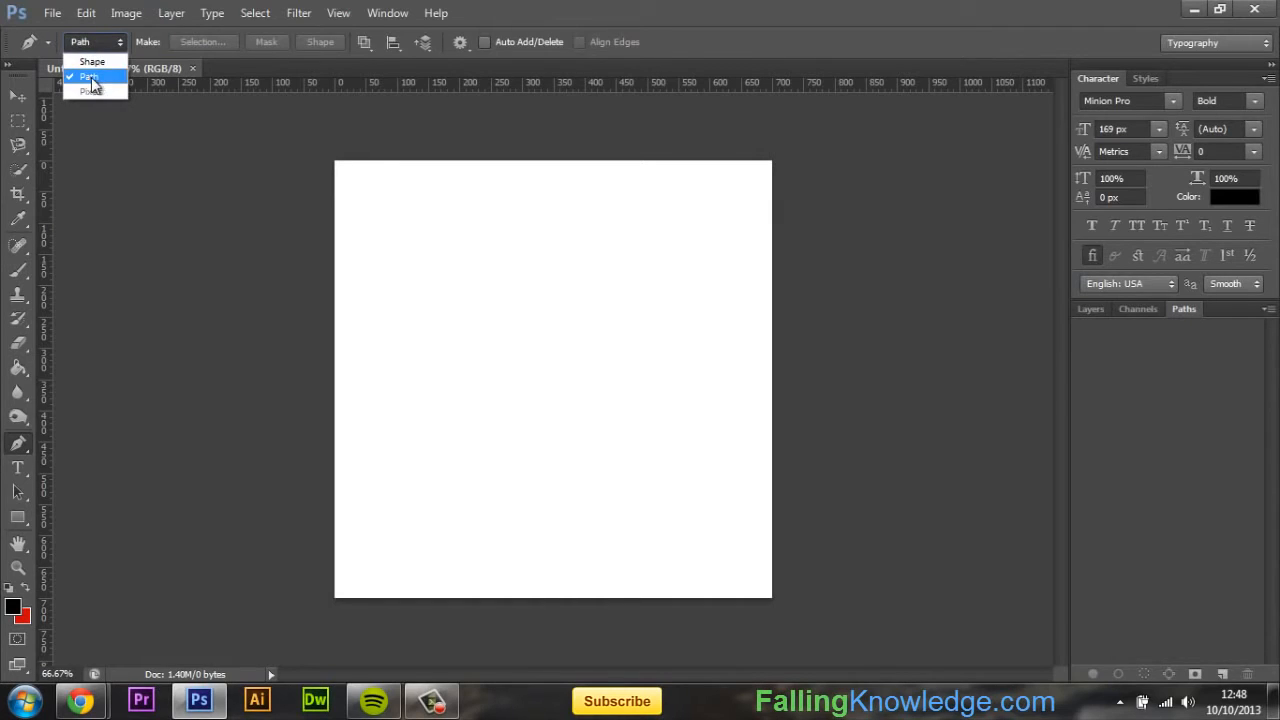
pyautogui.click(89, 78)
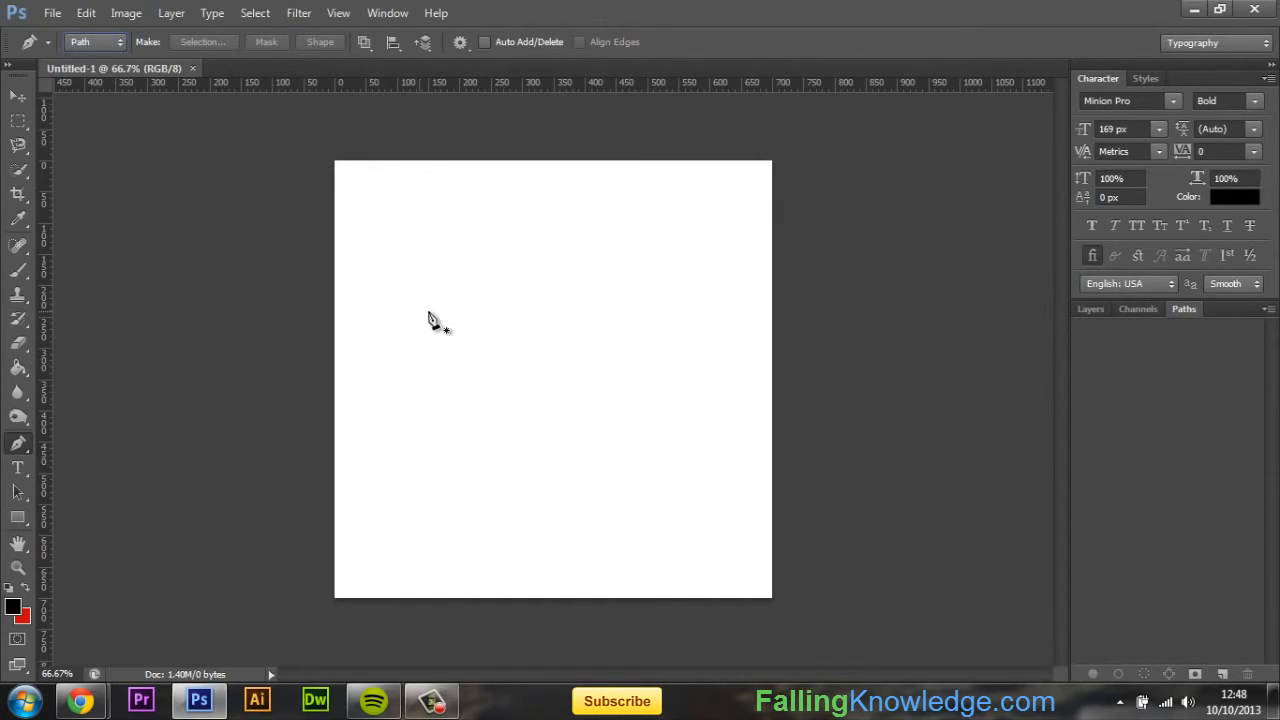
pyautogui.click(386, 342)
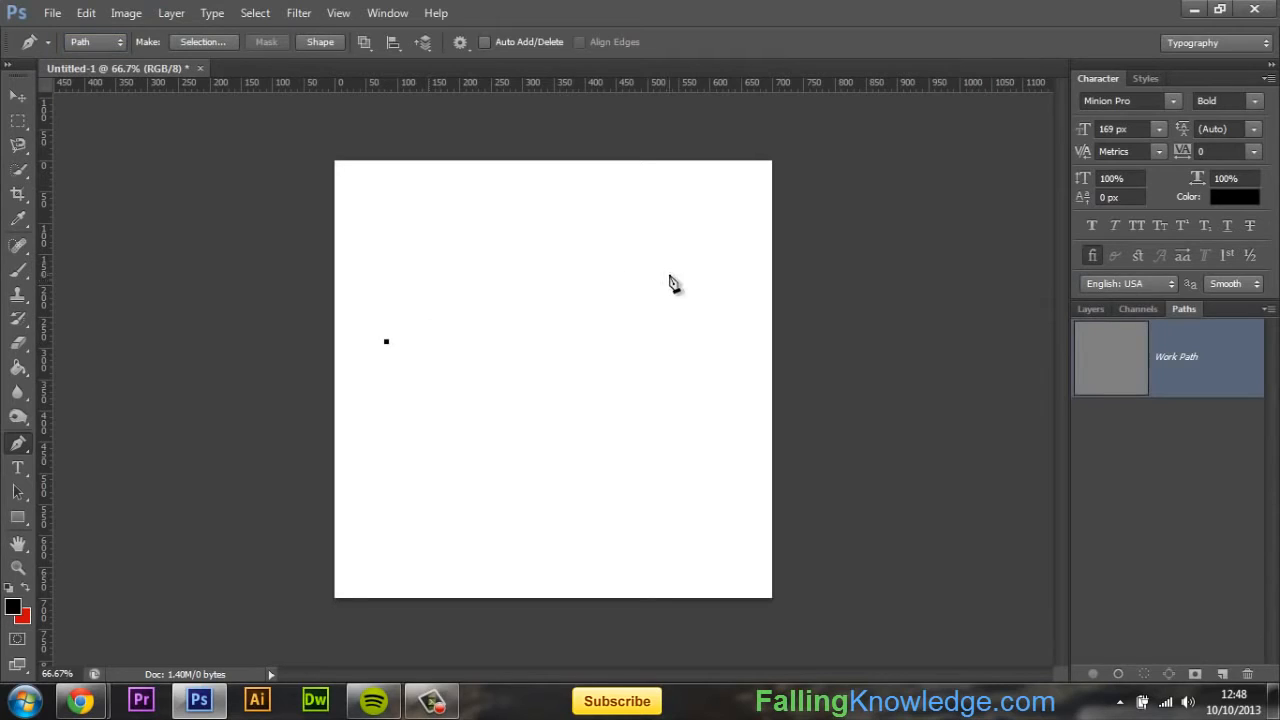
pyautogui.click(1089, 309)
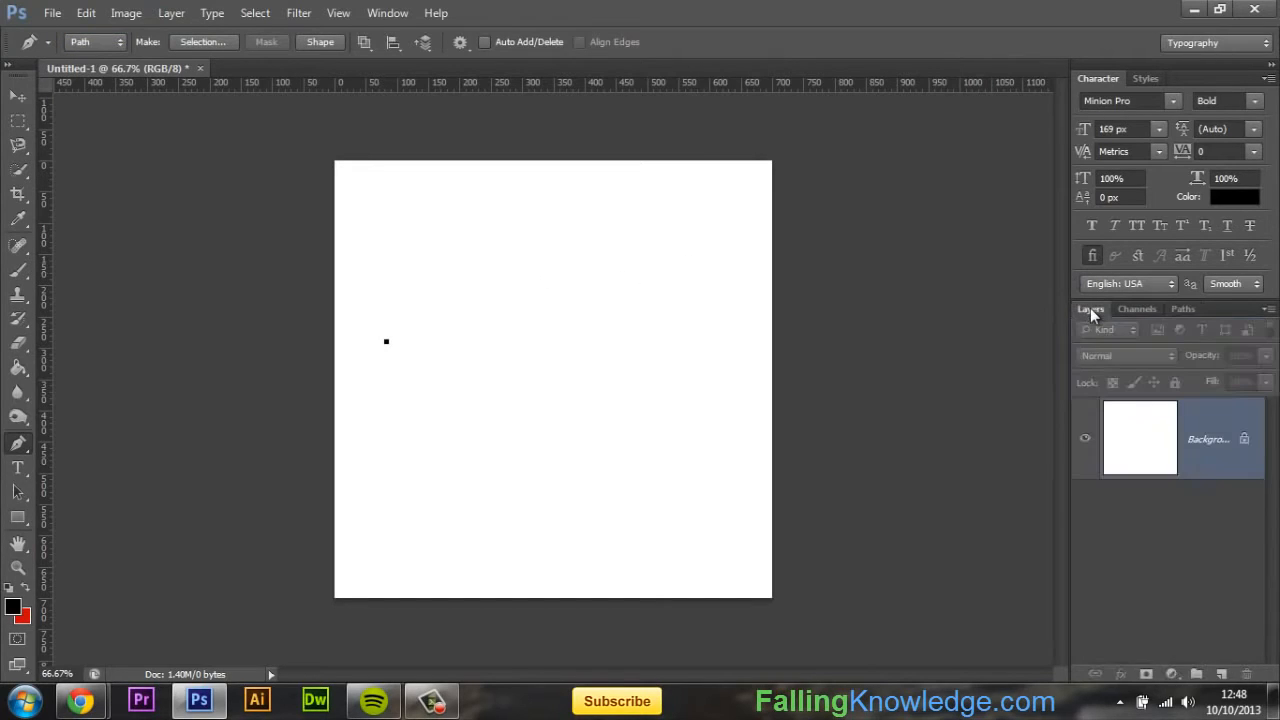
pyautogui.click(491, 216)
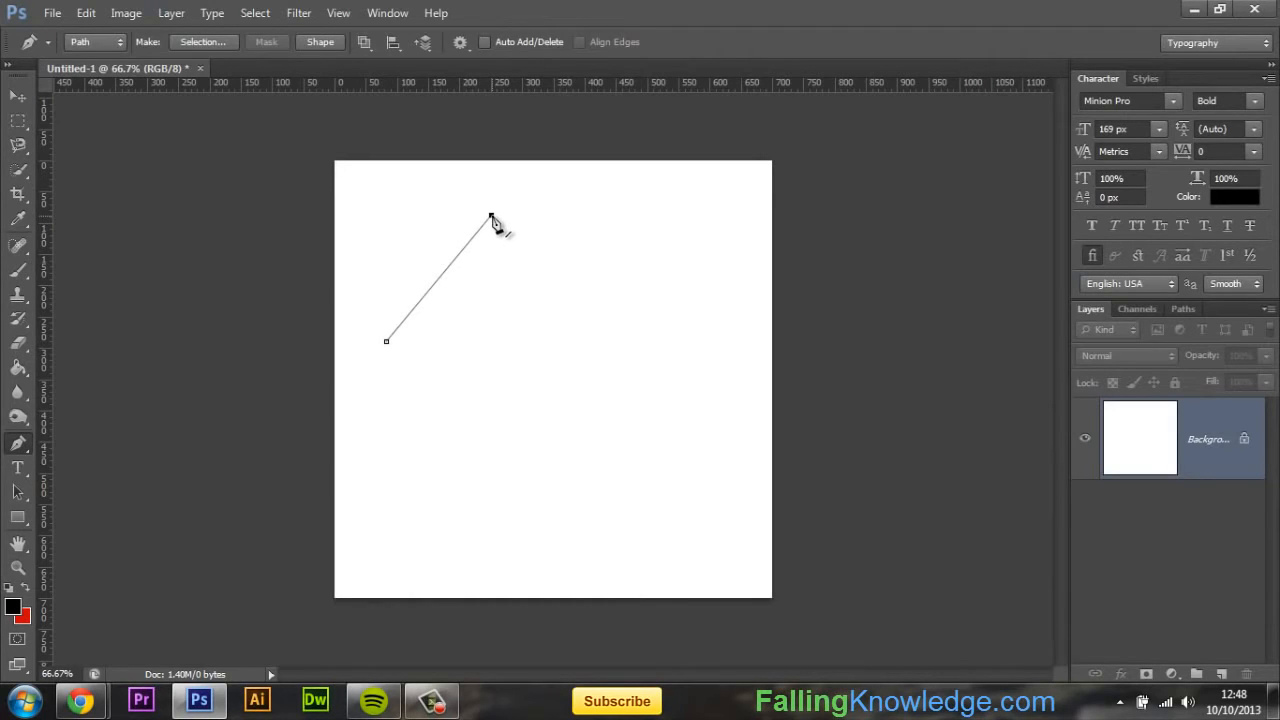
pyautogui.click(630, 241)
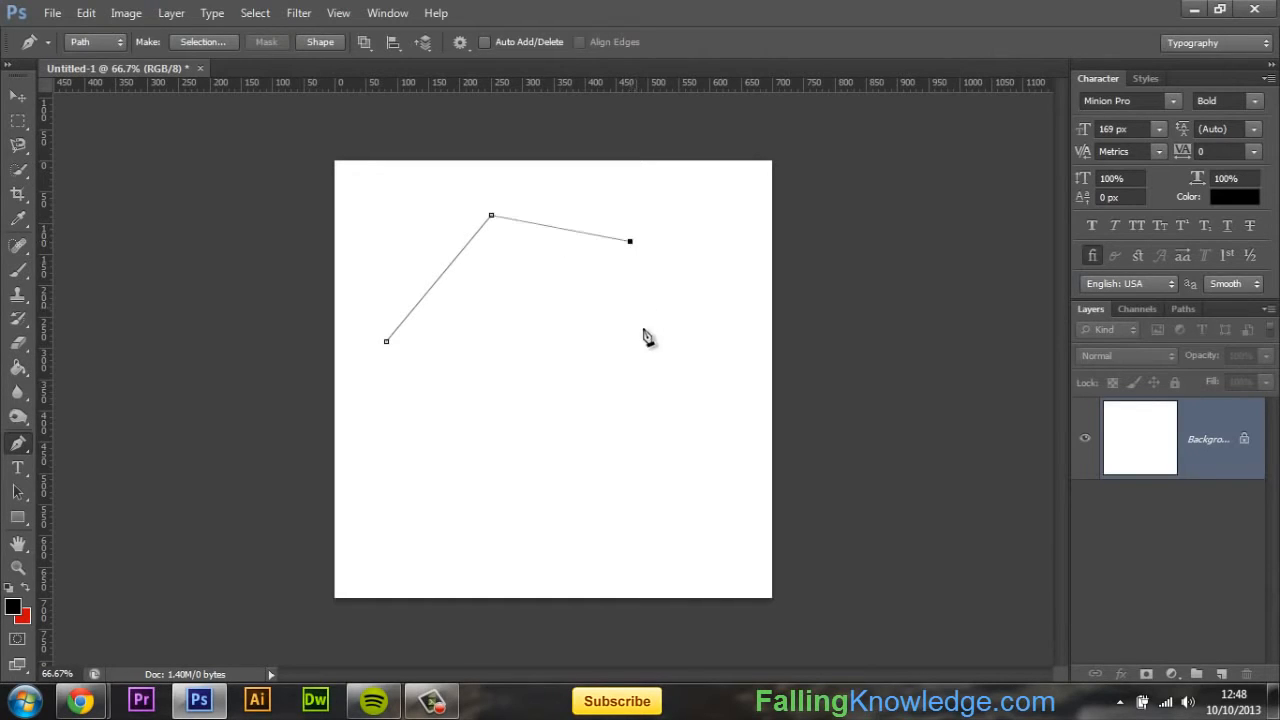
pyautogui.click(652, 379)
pyautogui.click(569, 447)
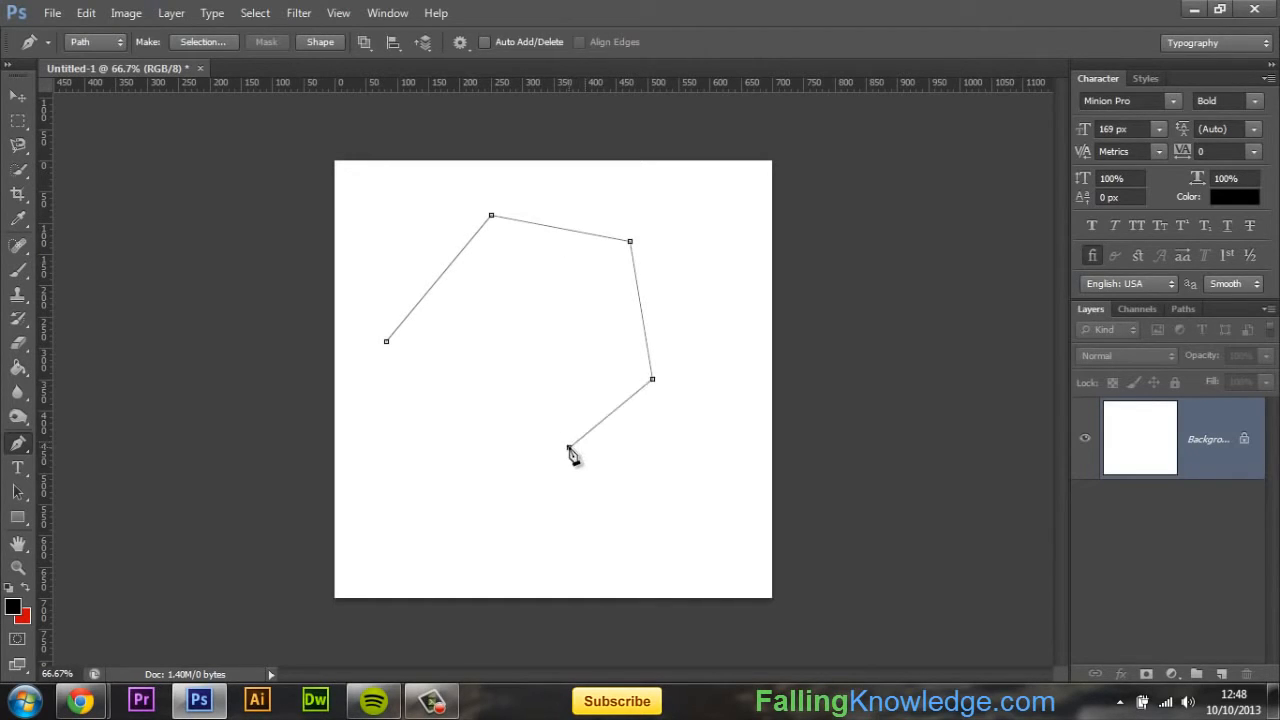
pyautogui.click(532, 296)
pyautogui.click(363, 398)
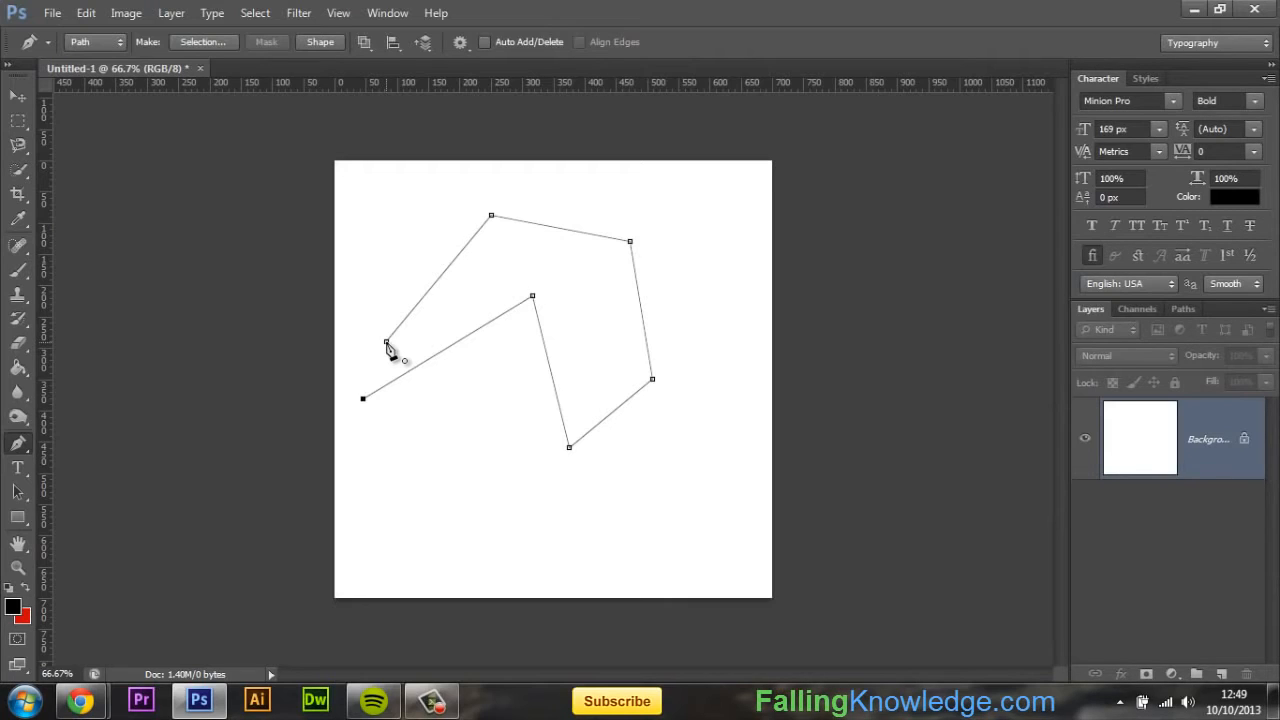
pyautogui.click(387, 344)
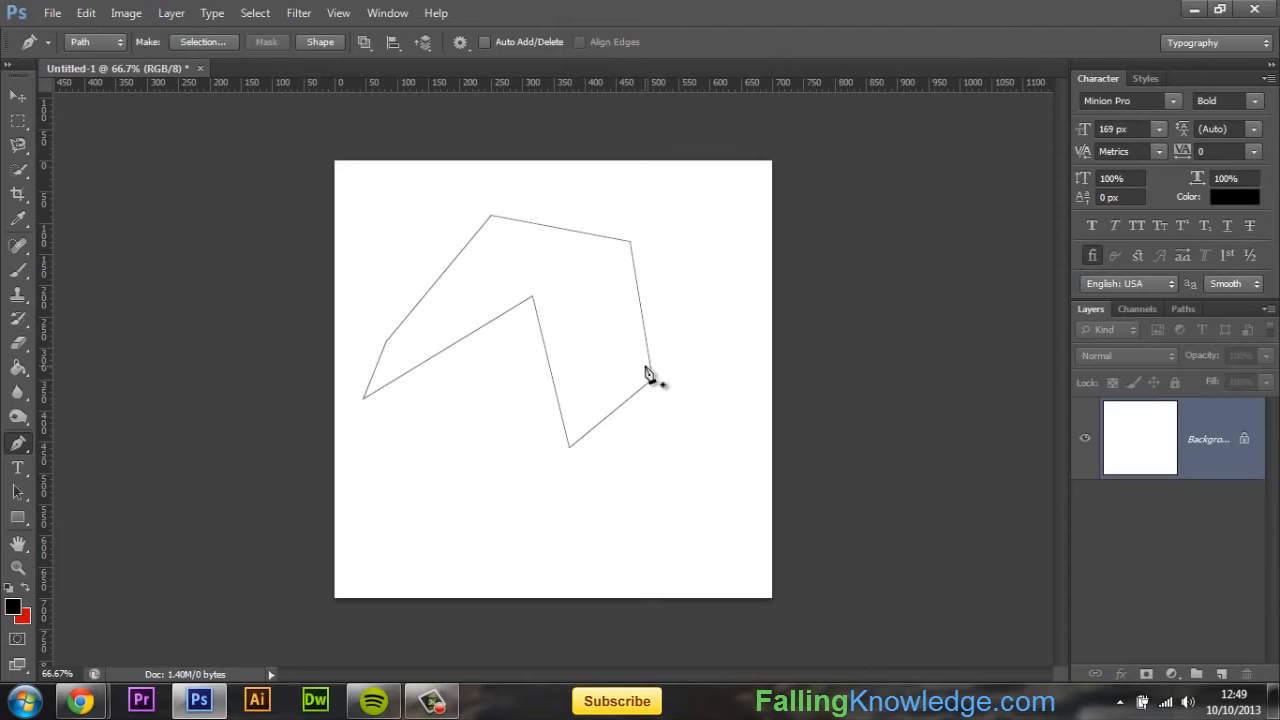
# - Delete the closed polygon path, undo back to the open path, and close it again at its starting anchor
pyautogui.press('Delete')
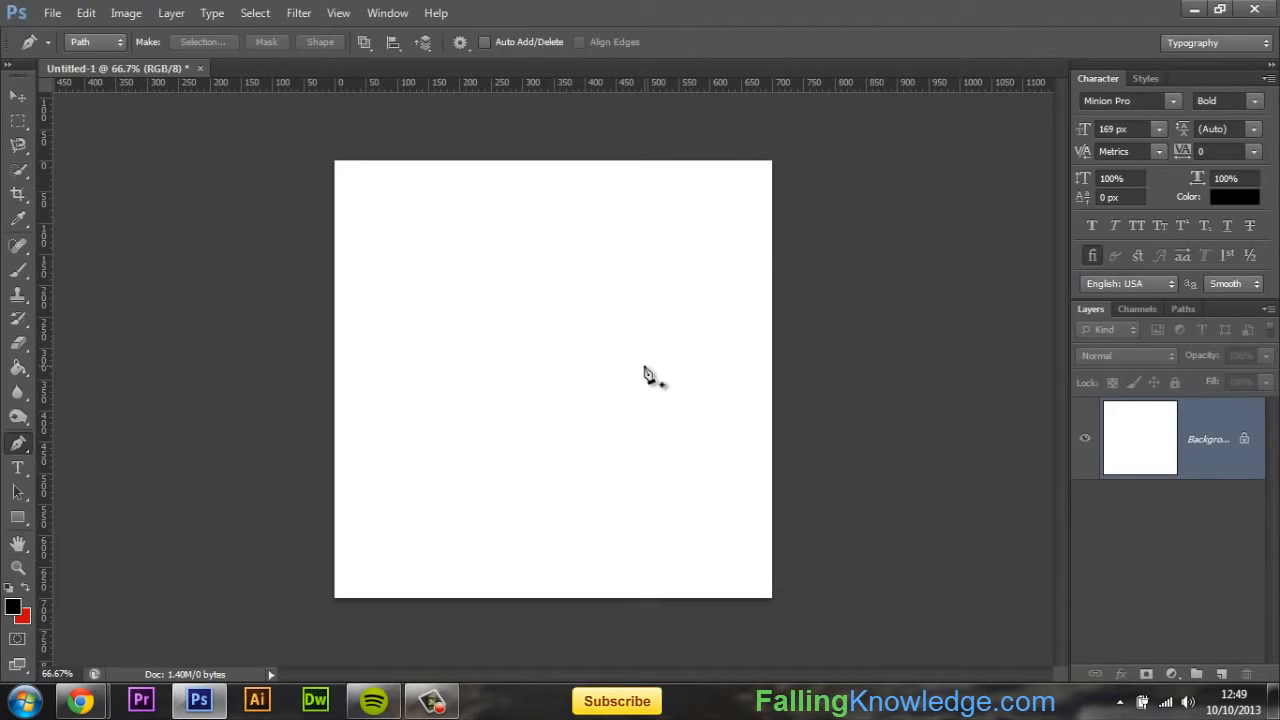
pyautogui.hotkey('ctrl', 'z')
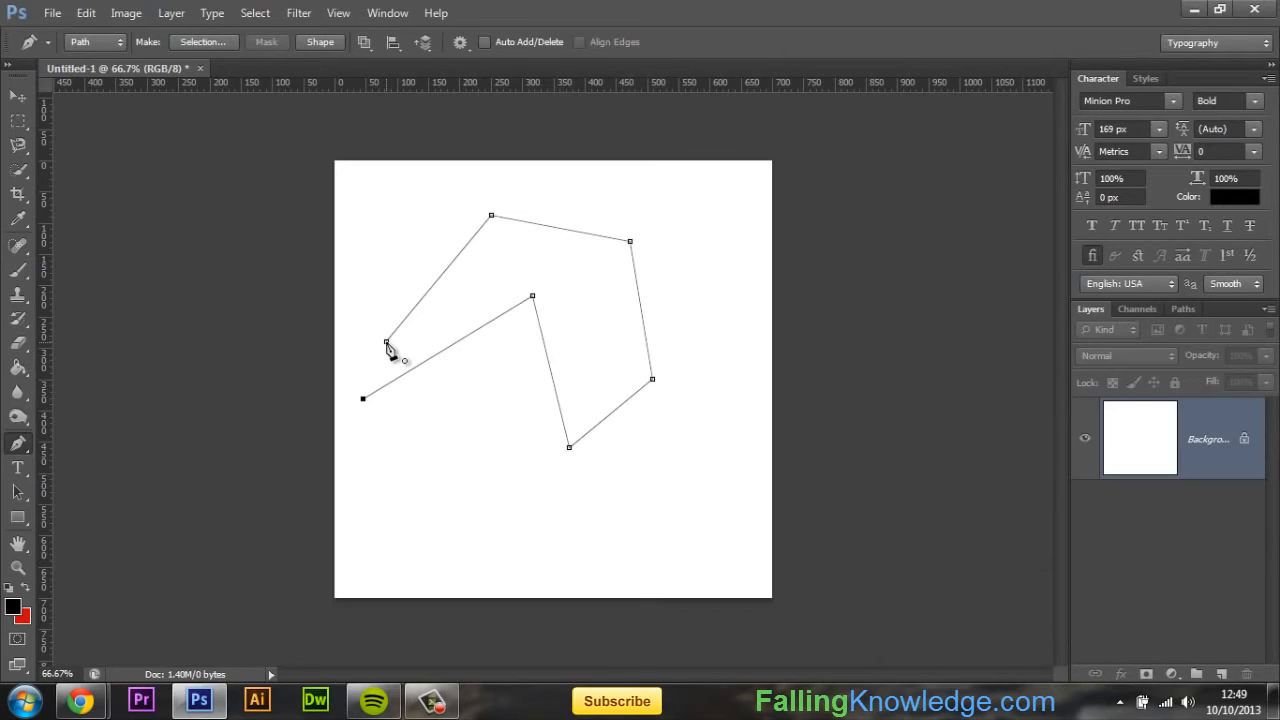
pyautogui.click(386, 342)
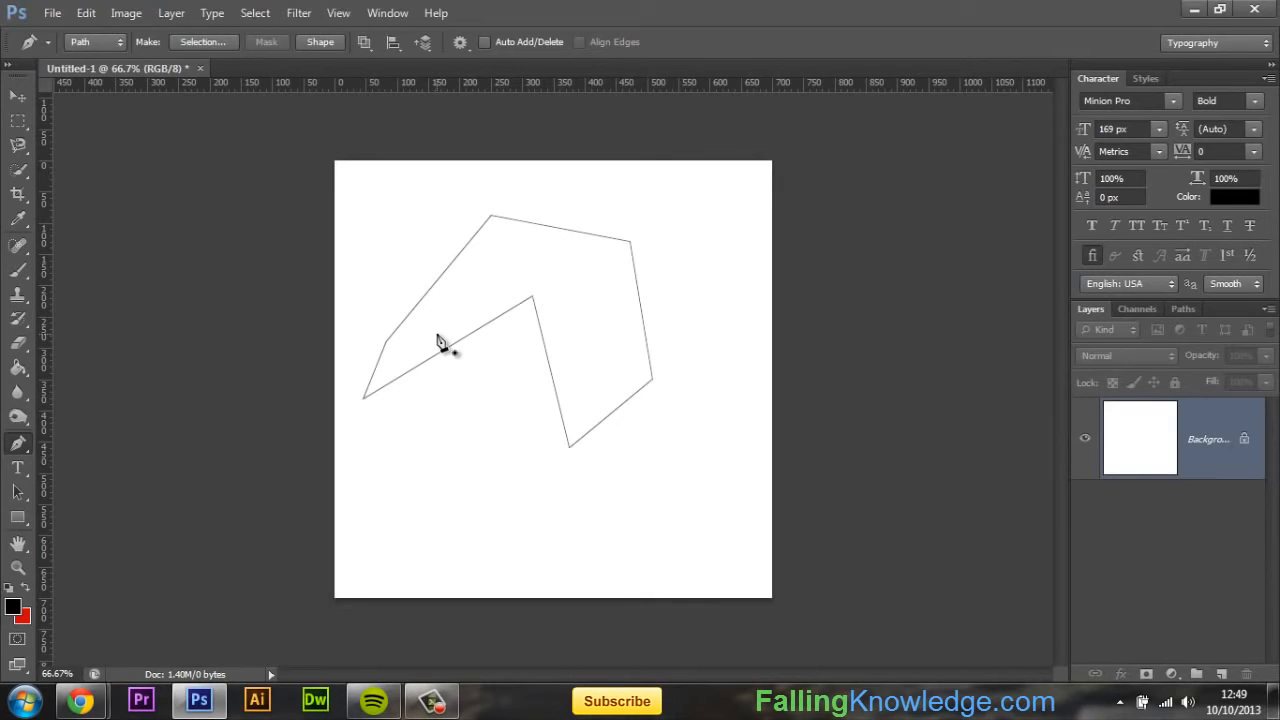
# - Clear the closed polygon from the canvas and bring it back by selecting the stored work path
pyautogui.press('Delete')
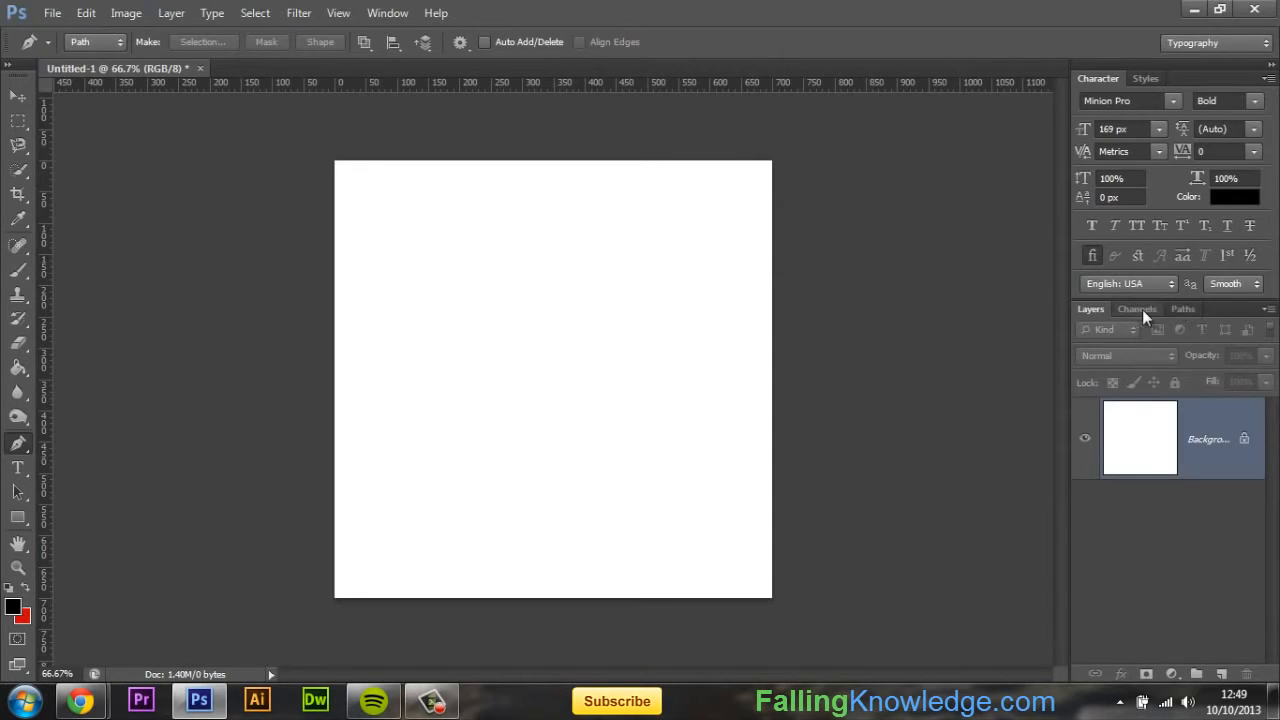
pyautogui.click(388, 14)
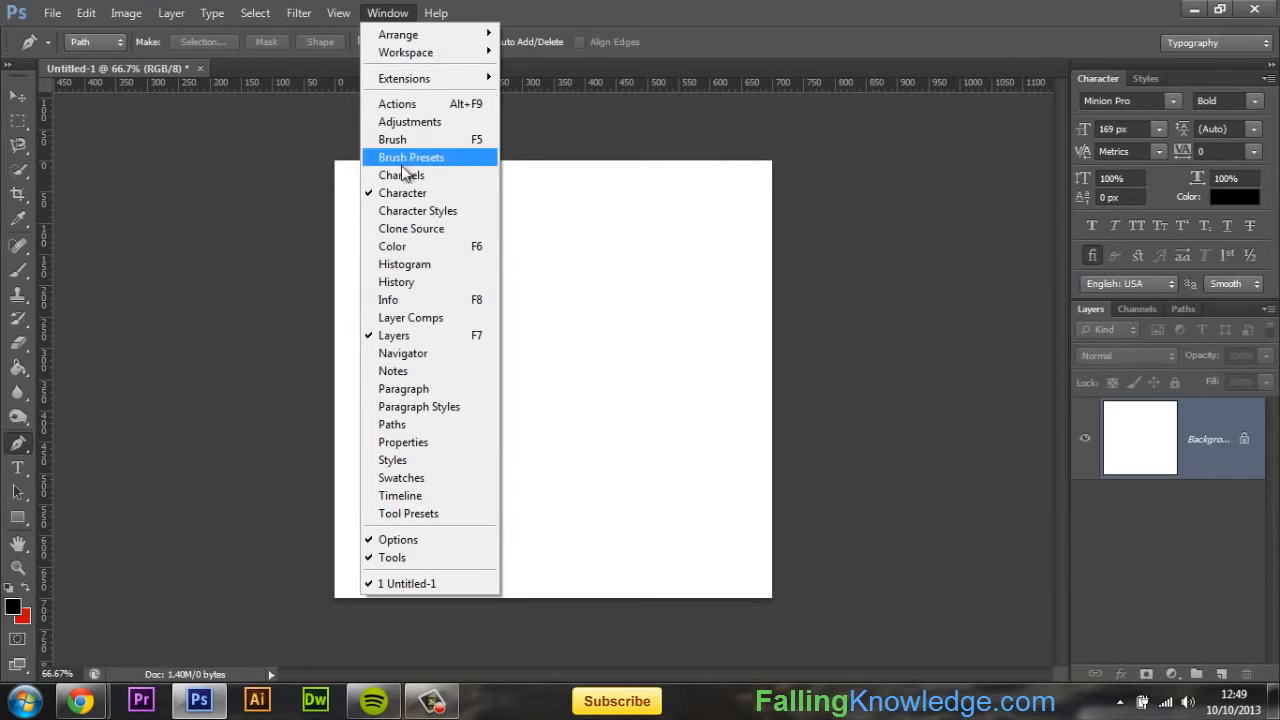
pyautogui.click(414, 426)
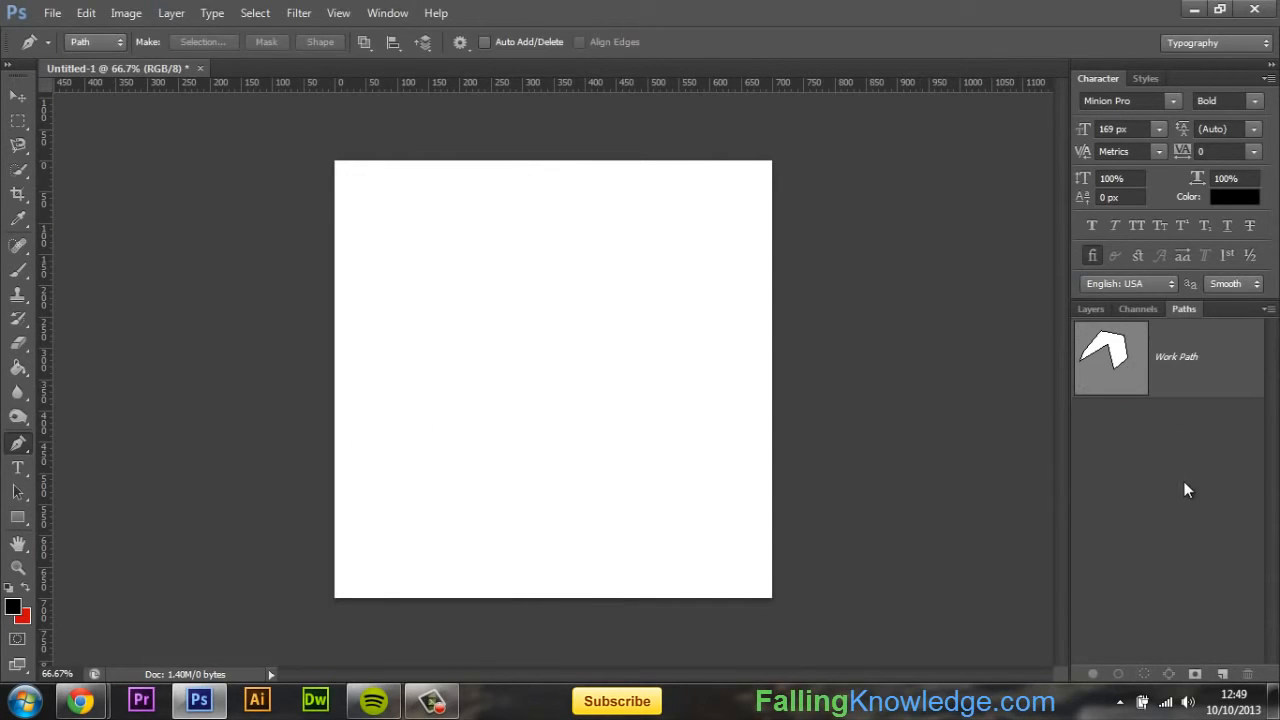
pyautogui.click(1110, 360)
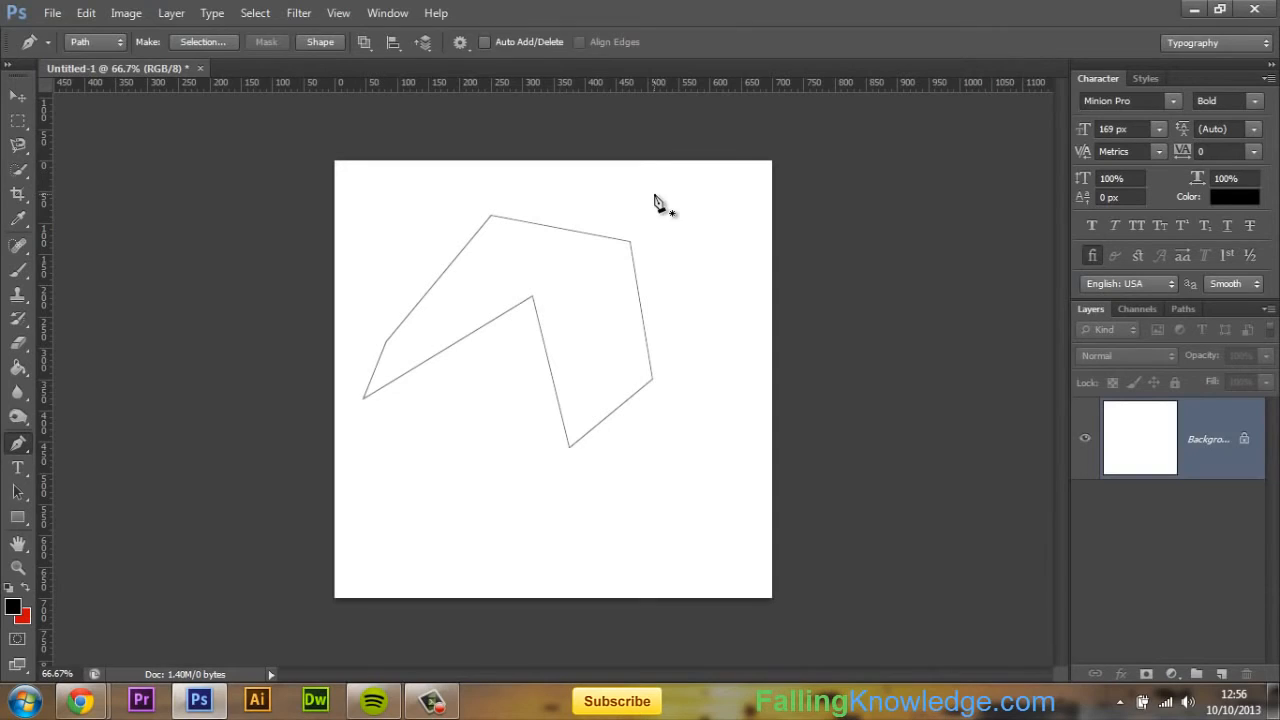
# - Draw a second, open ten-point path with straight segments around and across the first polygon, ending near its starting anchor
pyautogui.click(548, 193)
pyautogui.click(703, 199)
pyautogui.click(707, 296)
pyautogui.click(693, 428)
pyautogui.click(529, 468)
pyautogui.click(460, 358)
pyautogui.click(457, 296)
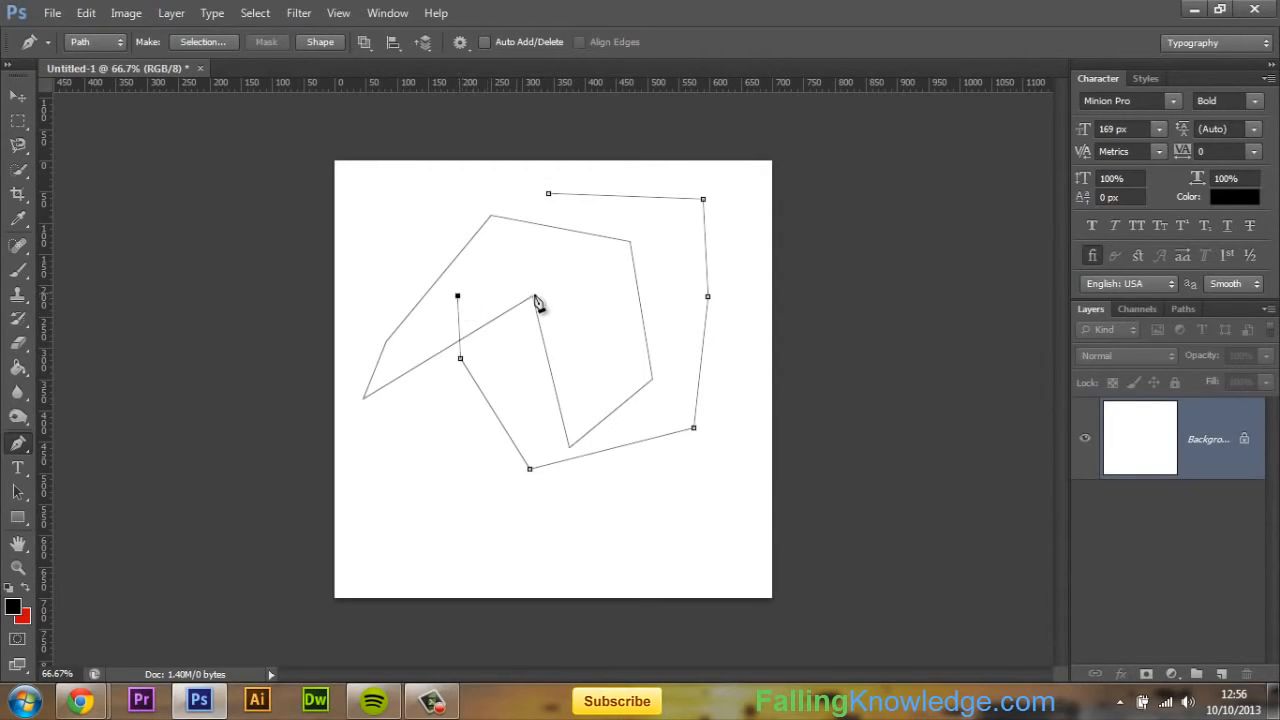
pyautogui.click(565, 295)
pyautogui.click(515, 240)
pyautogui.click(521, 202)
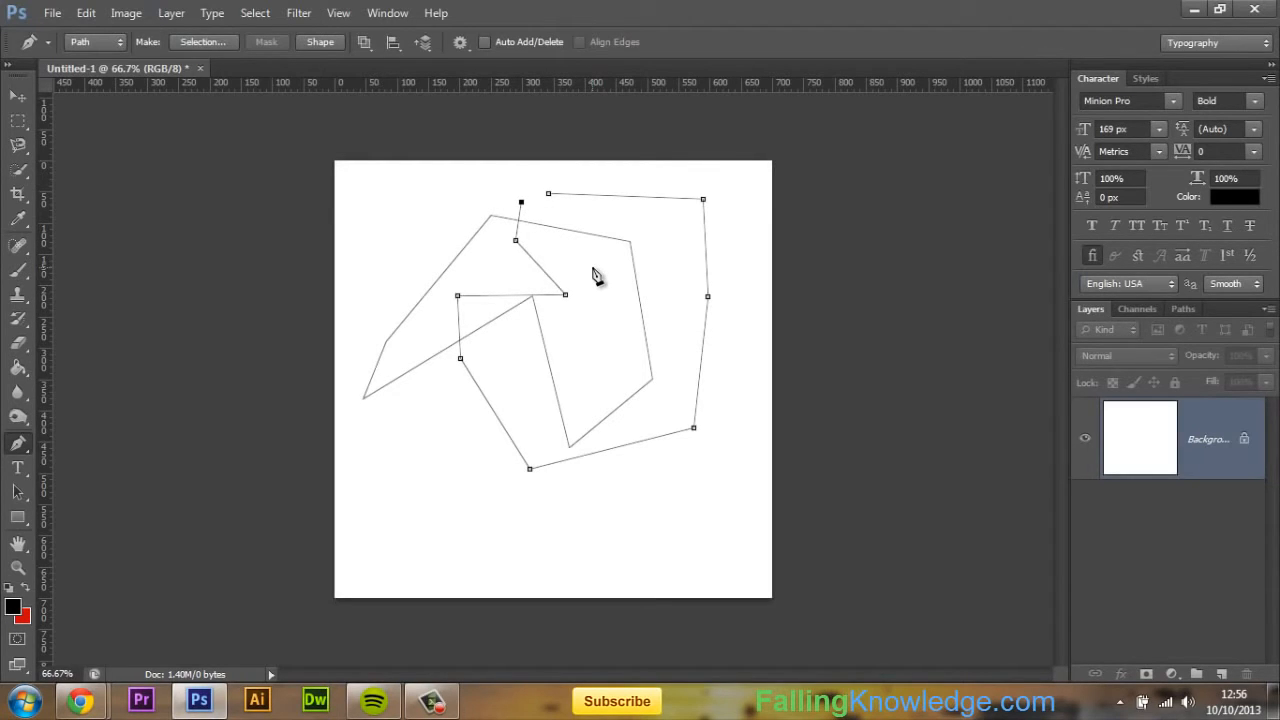
# - Add six anchor points to the open path with the Add Anchor Point tool: two each on its top edge, right side and bottom edge
pyautogui.click(18, 446)
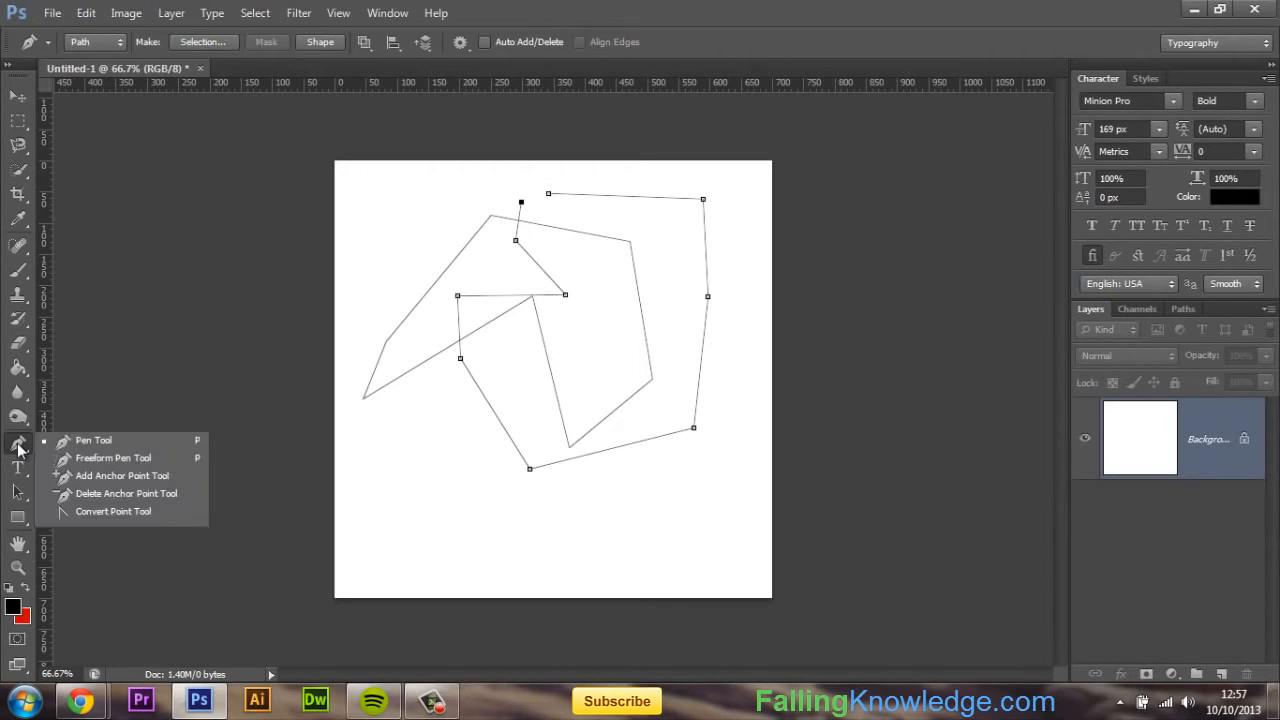
pyautogui.click(76, 477)
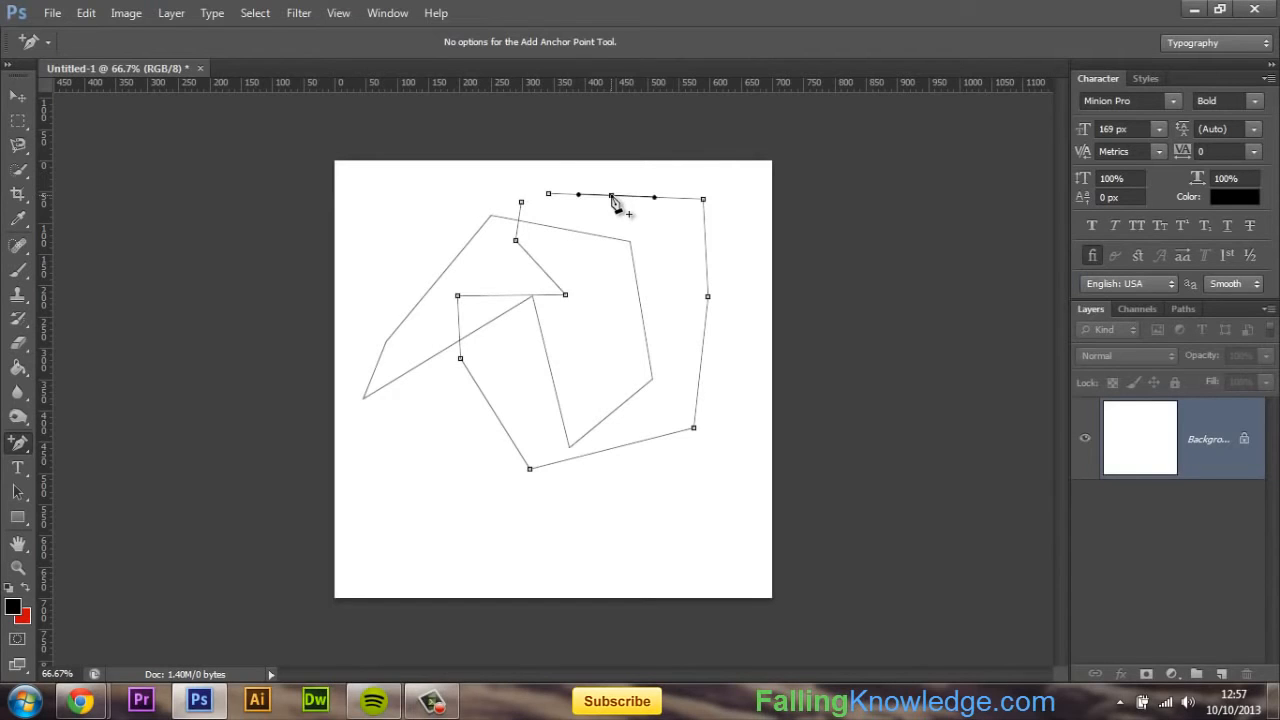
pyautogui.click(705, 244)
pyautogui.click(701, 369)
pyautogui.click(599, 451)
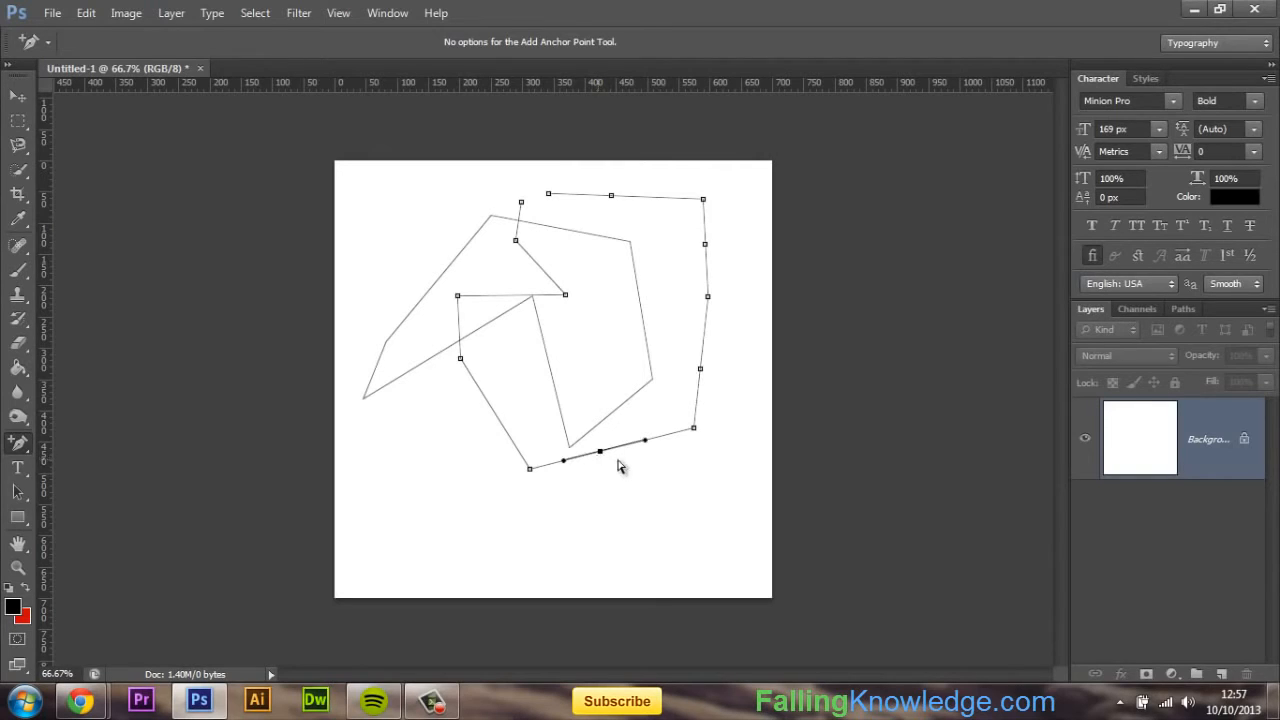
pyautogui.click(482, 450)
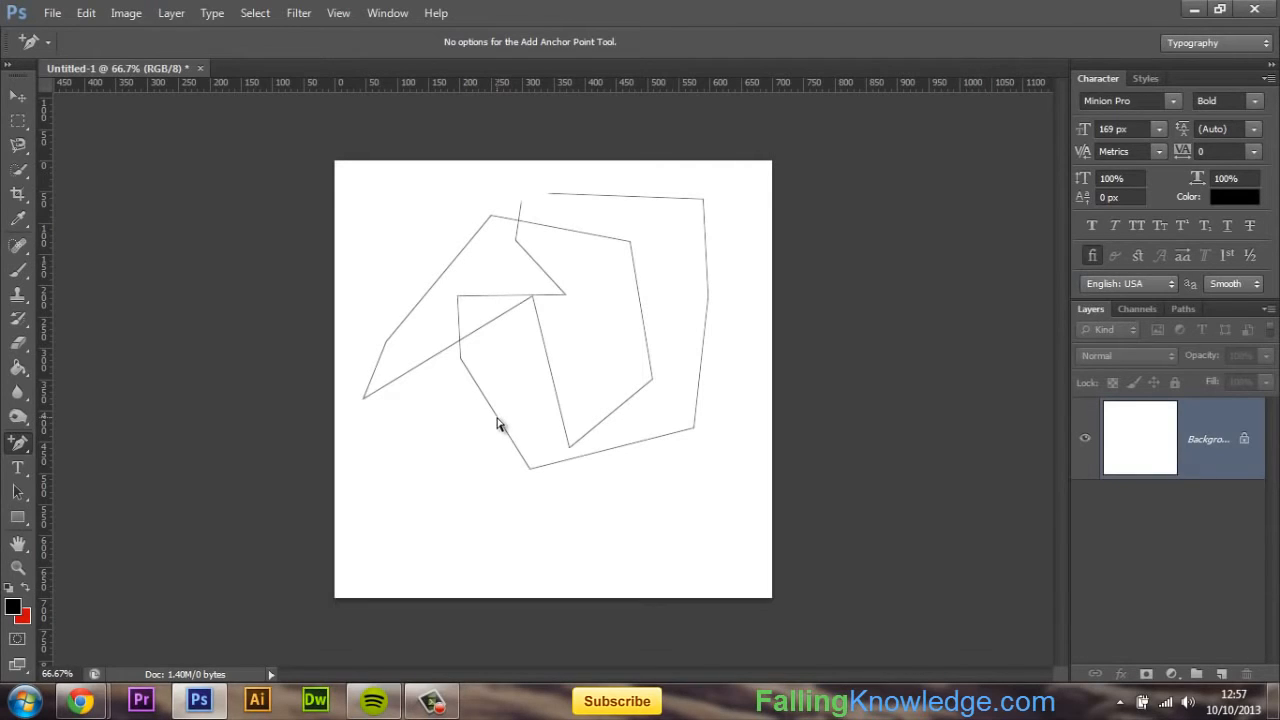
pyautogui.click(498, 419)
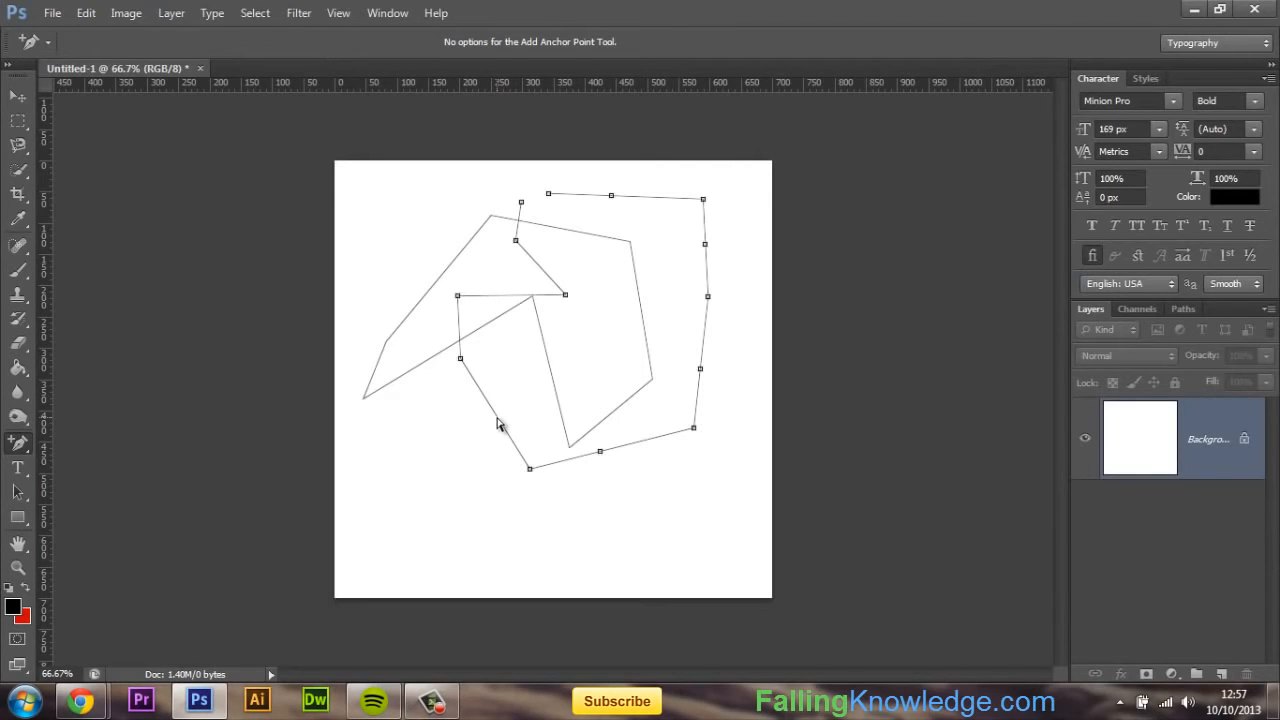
pyautogui.click(668, 197)
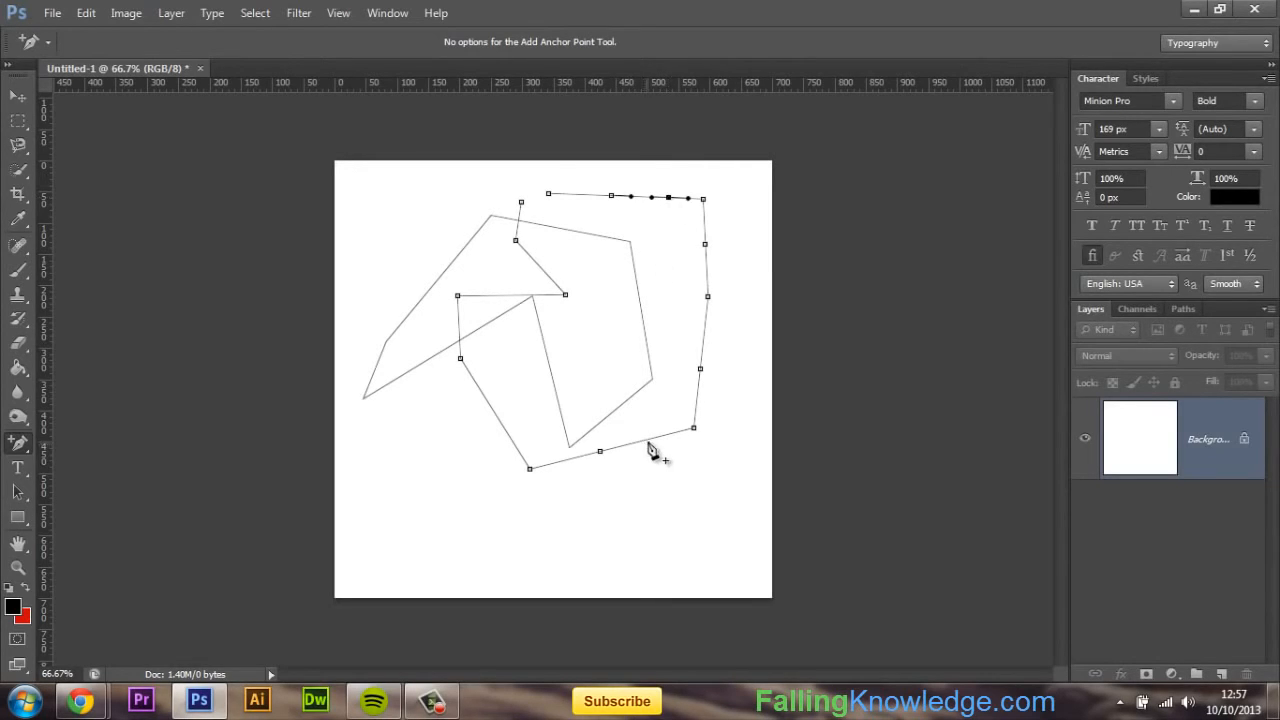
pyautogui.click(647, 440)
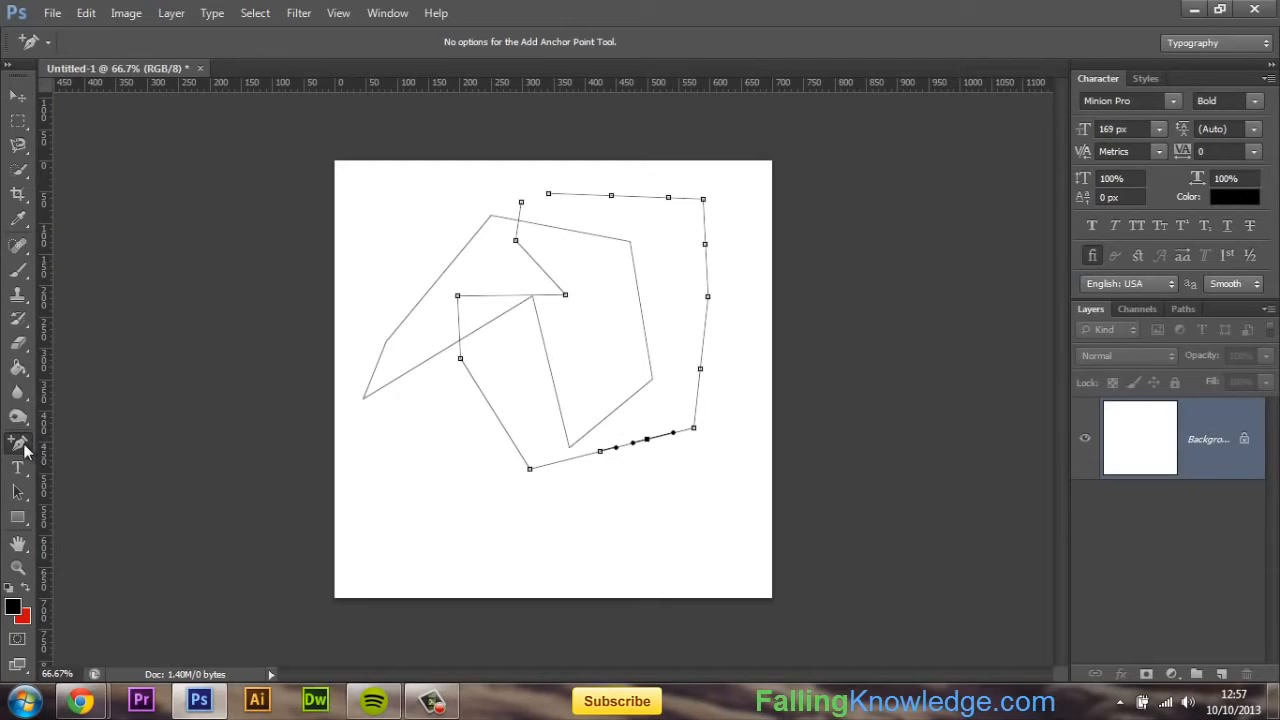
# - Remove the six added anchor points and the open path's upper-right and lower-right corner anchors with the Delete Anchor Point tool
pyautogui.rightClick(22, 446)
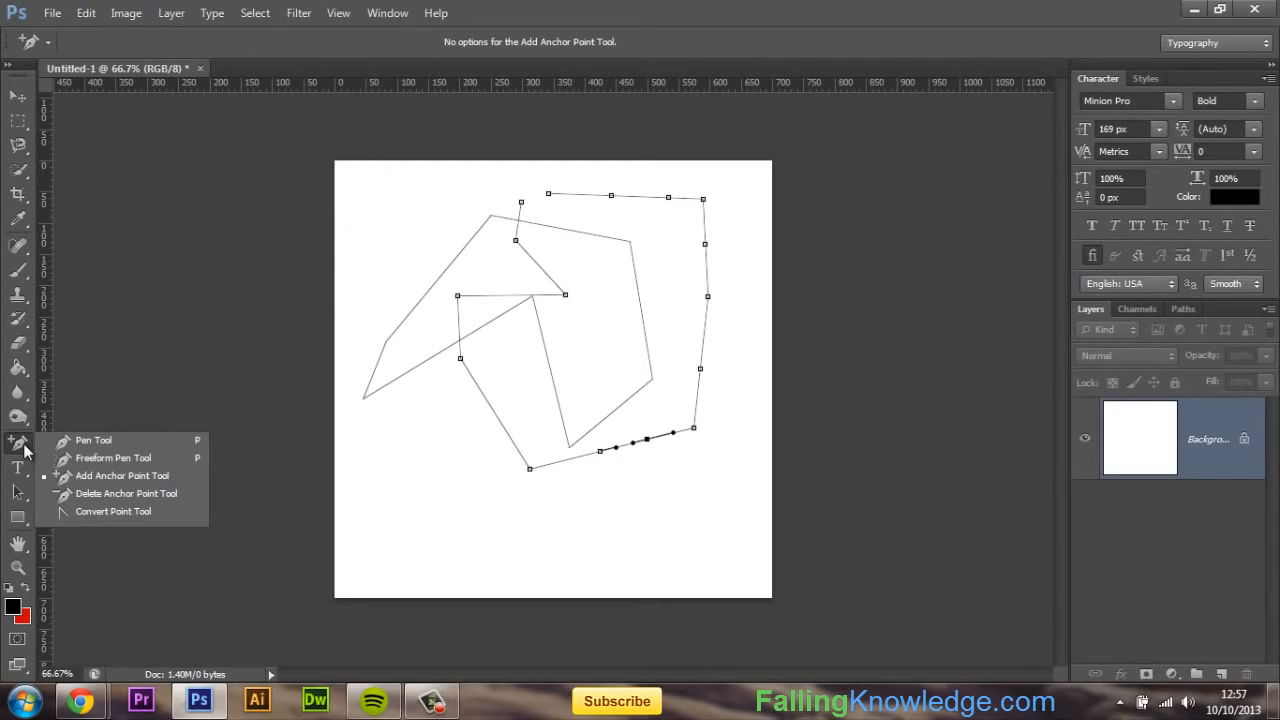
pyautogui.click(98, 496)
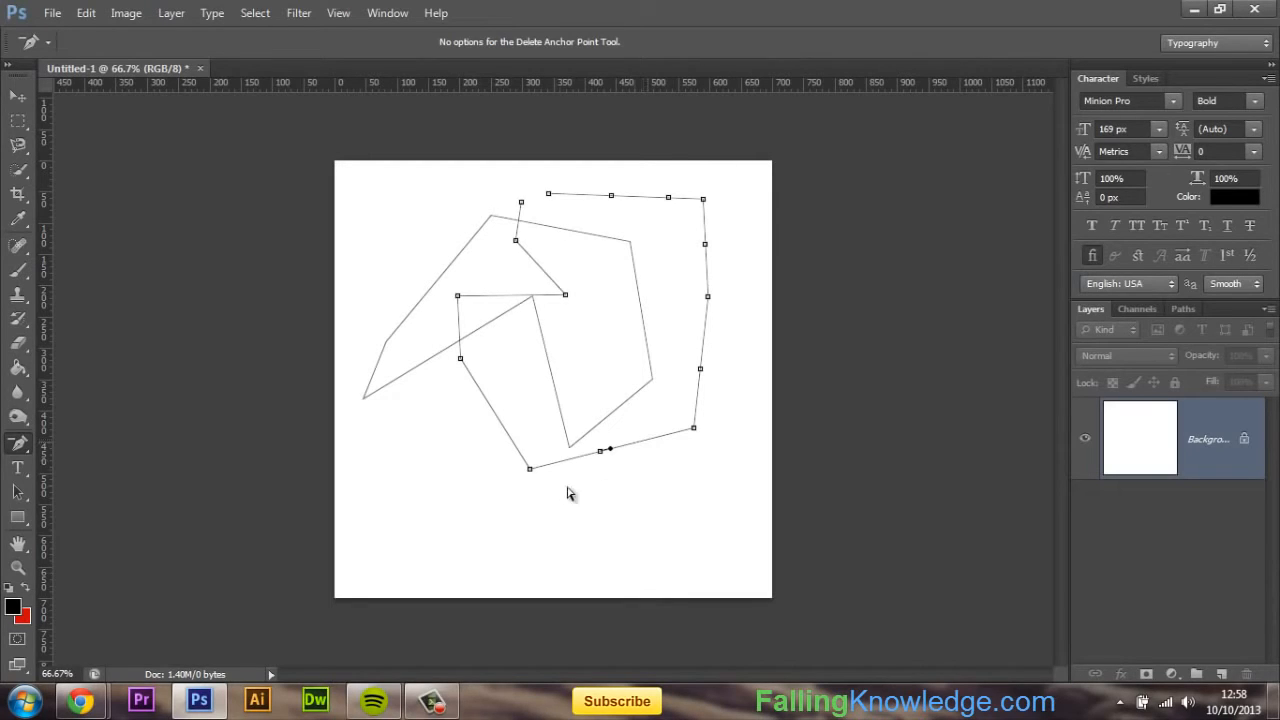
pyautogui.click(700, 373)
pyautogui.click(705, 244)
pyautogui.click(668, 197)
pyautogui.click(703, 200)
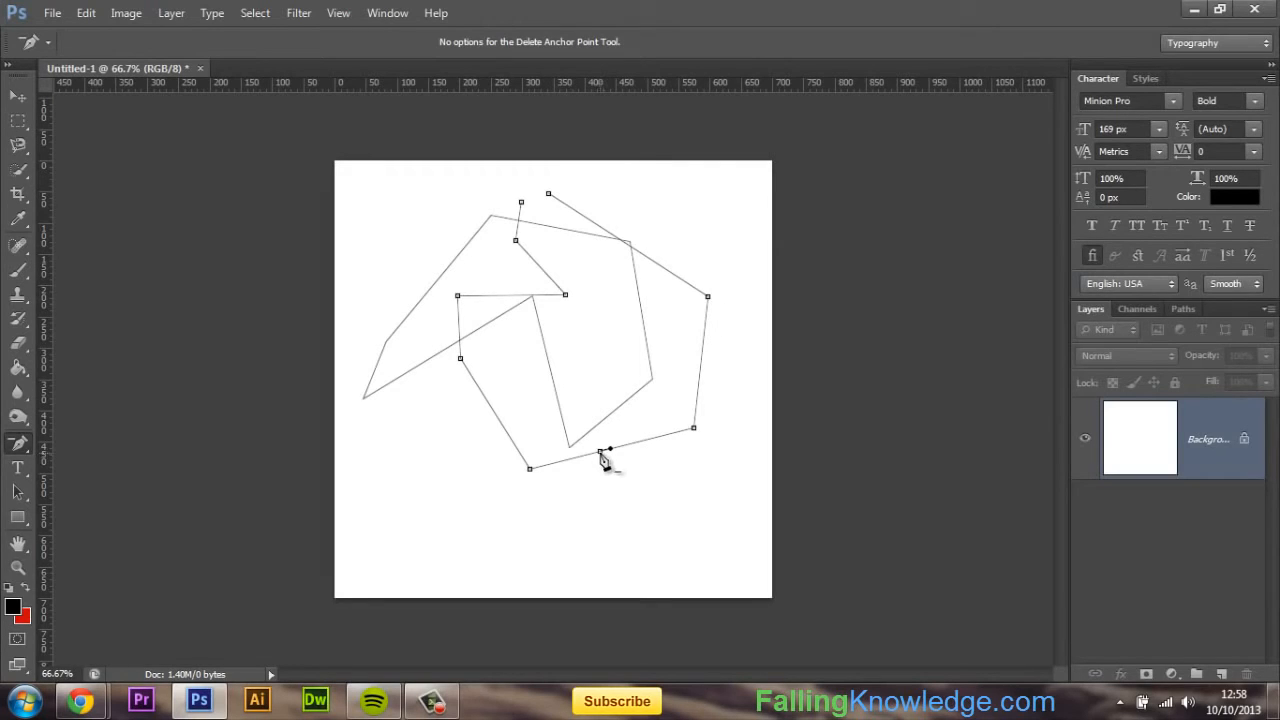
pyautogui.click(600, 451)
pyautogui.click(694, 429)
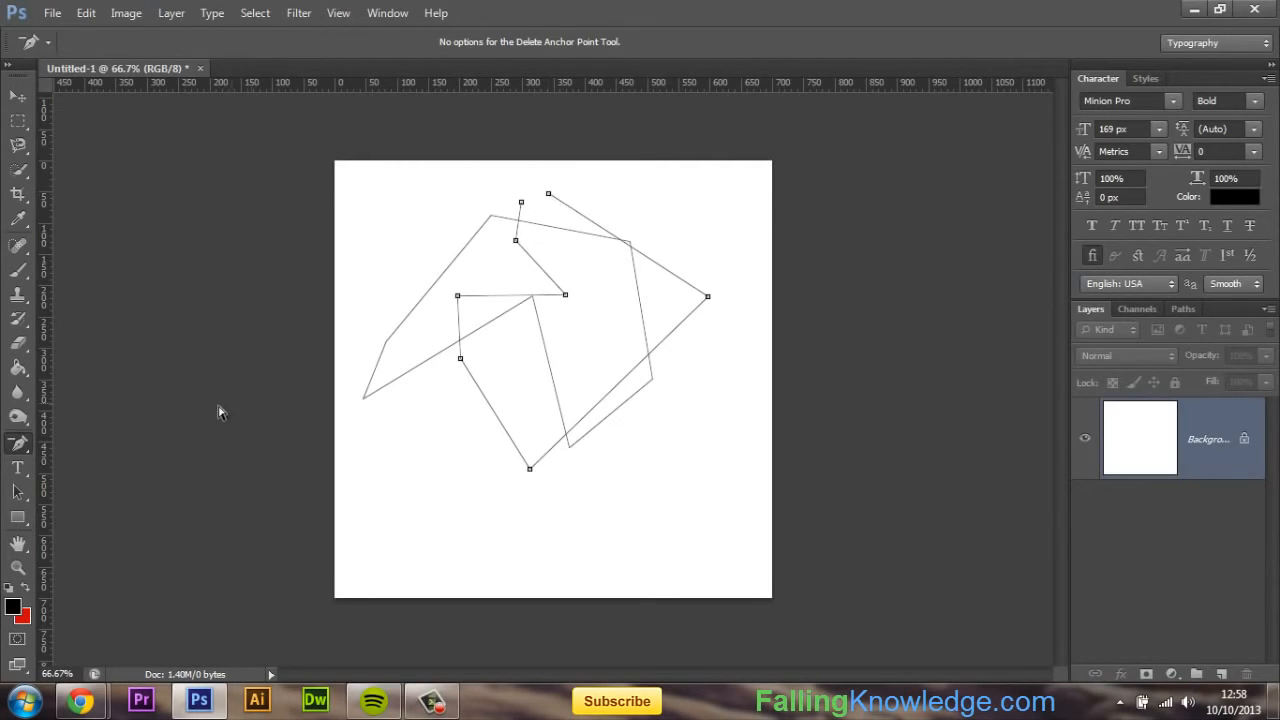
# - Close the open path with the Pen tool by joining its two end anchors near the top of the canvas
pyautogui.rightClick(18, 444)
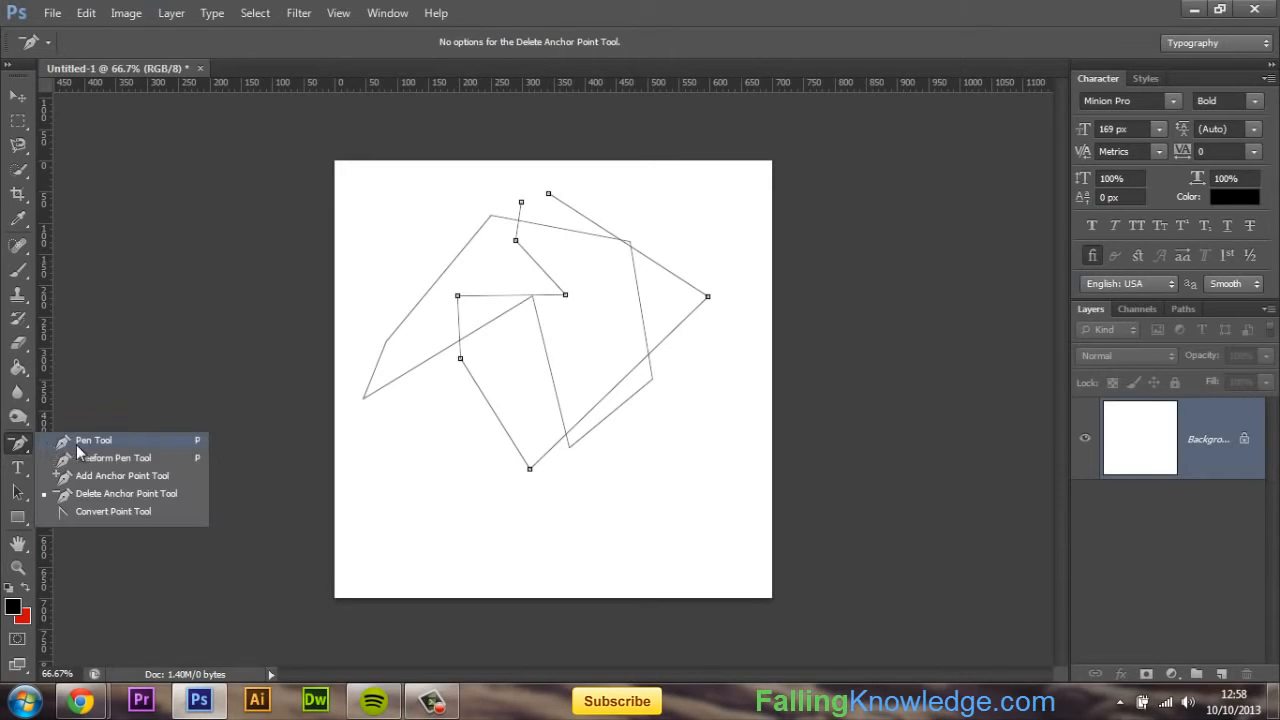
pyautogui.click(78, 442)
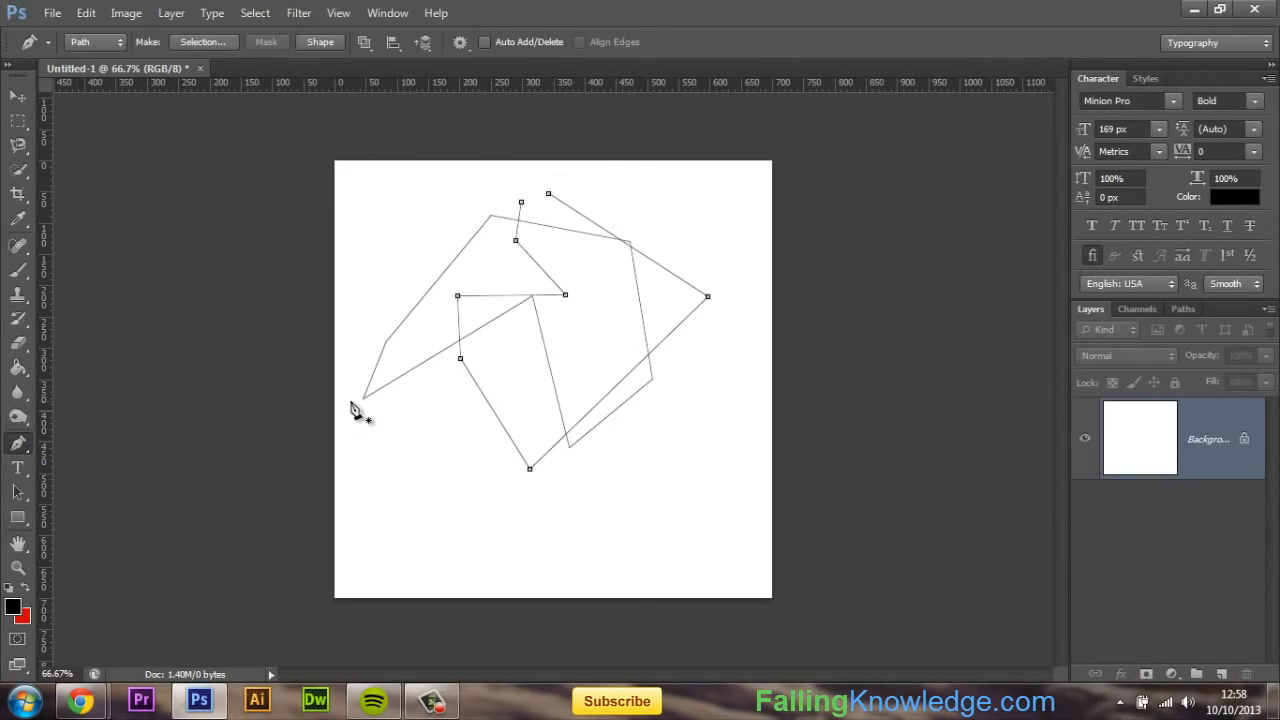
pyautogui.click(548, 194)
pyautogui.click(520, 203)
# - Enable Auto Add/Delete for the Pen tool and add two anchor points each on the second path's upper-right and lower-right edges
pyautogui.click(20, 442)
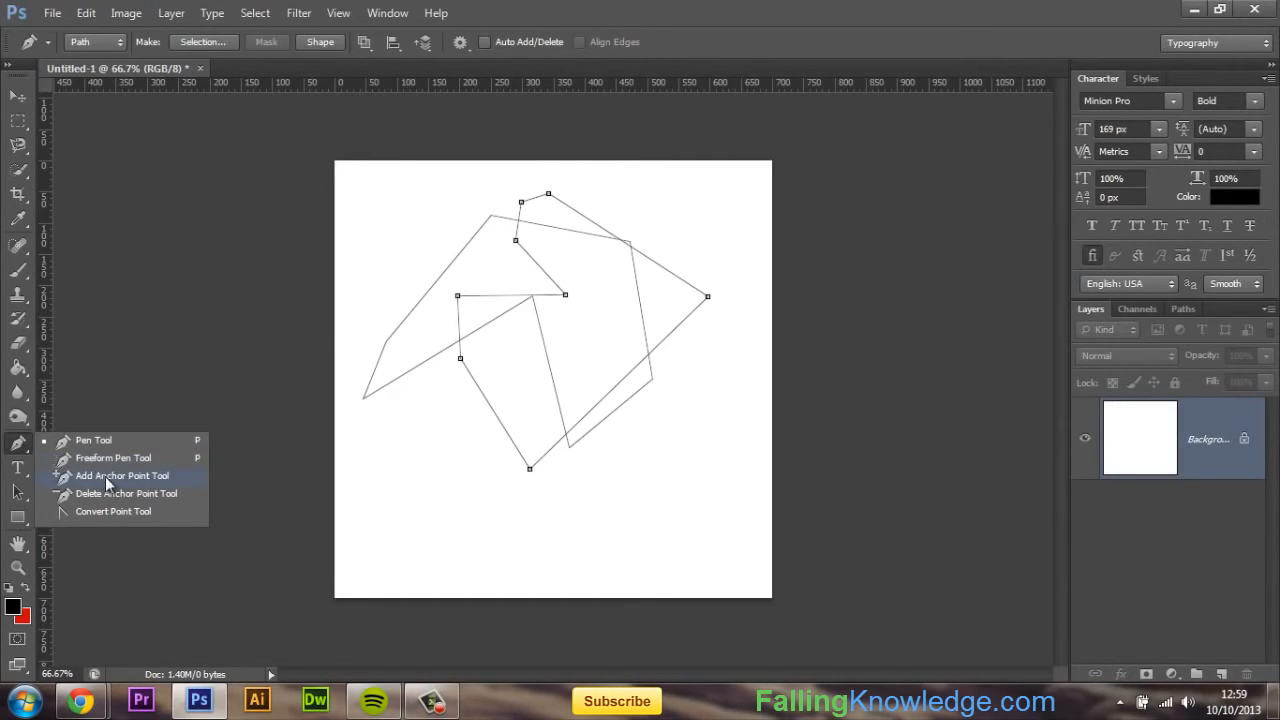
pyautogui.click(486, 42)
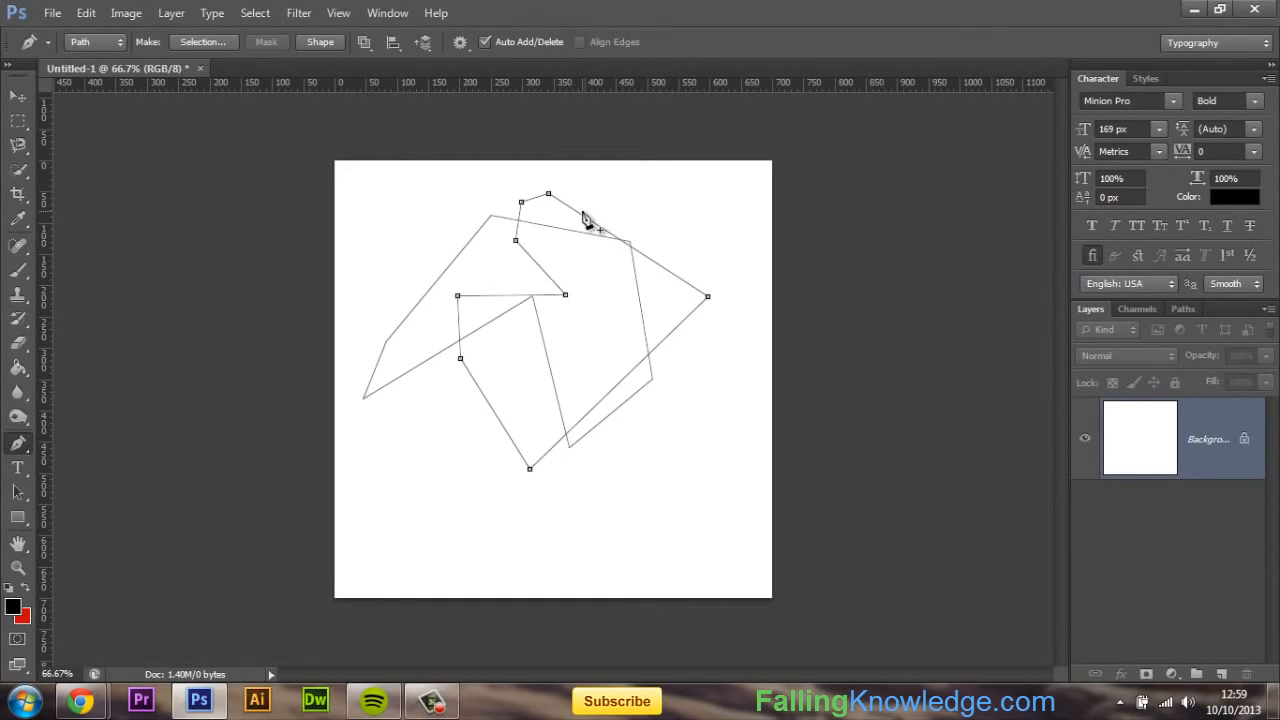
pyautogui.click(580, 213)
pyautogui.click(663, 267)
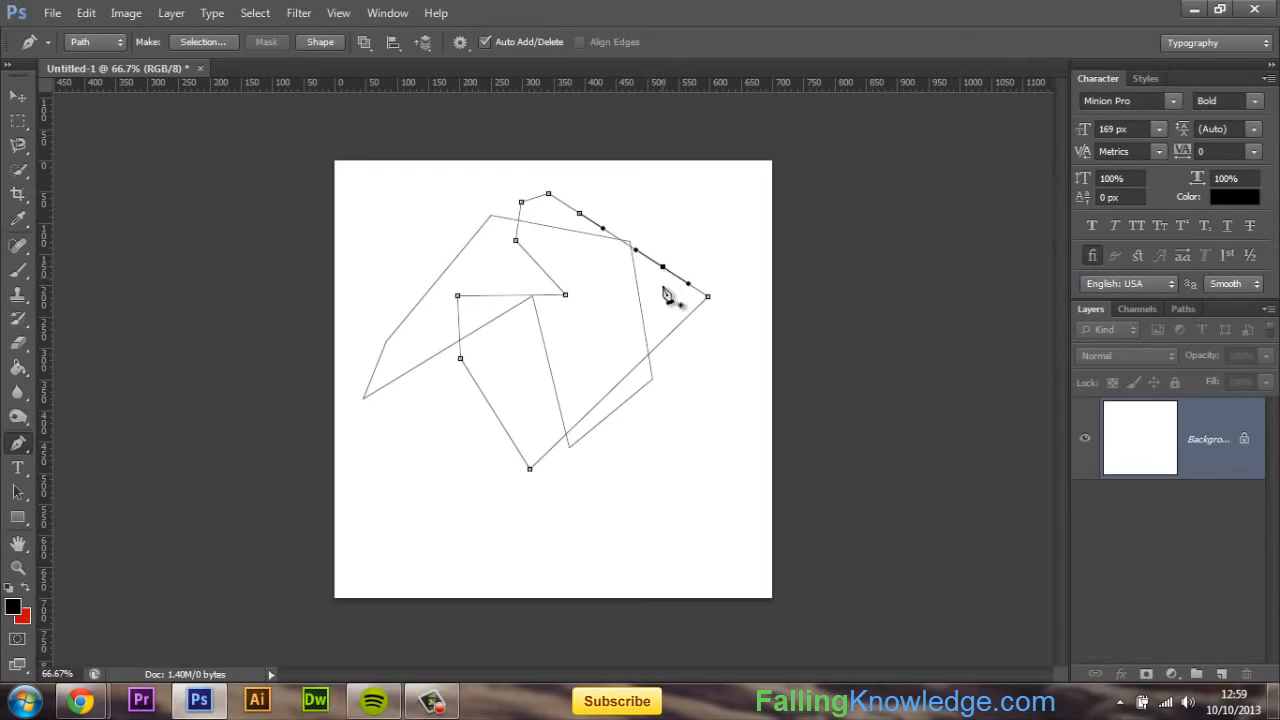
pyautogui.click(664, 338)
pyautogui.click(567, 433)
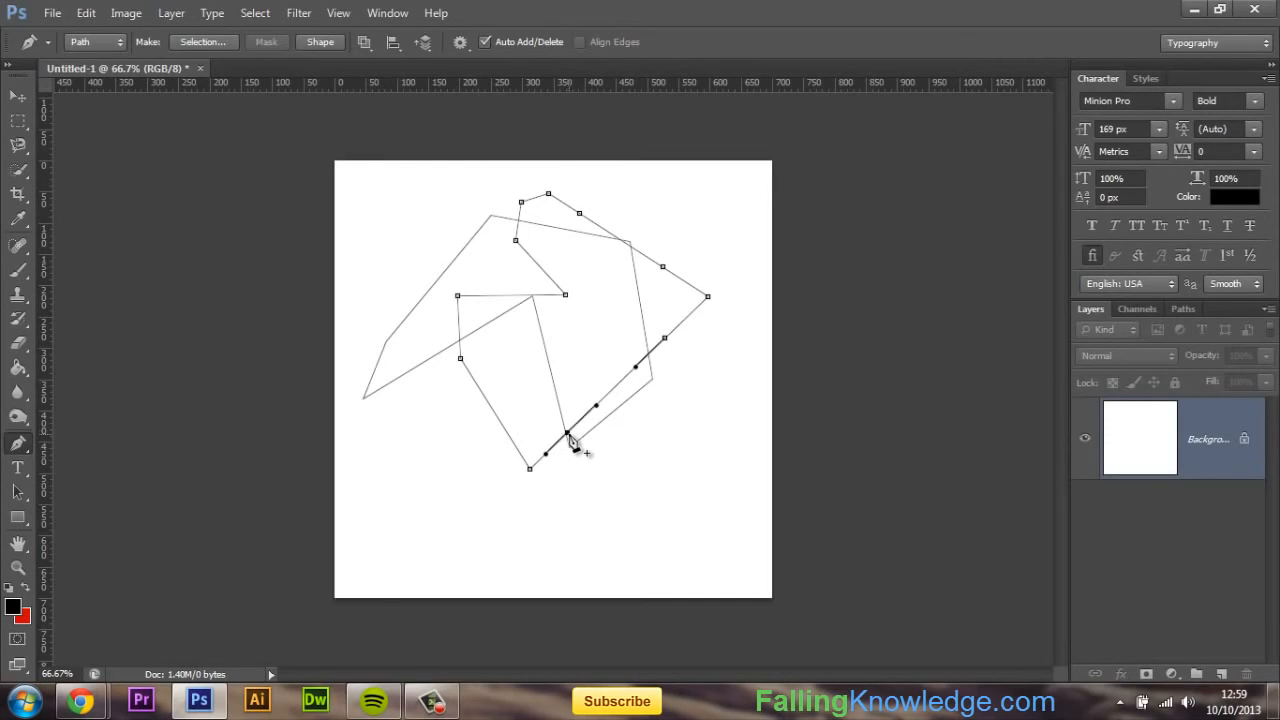
# - Delete the second path's bottom, lower-left and inner notch anchors with the Pen tool, and deselect the path
pyautogui.click(530, 471)
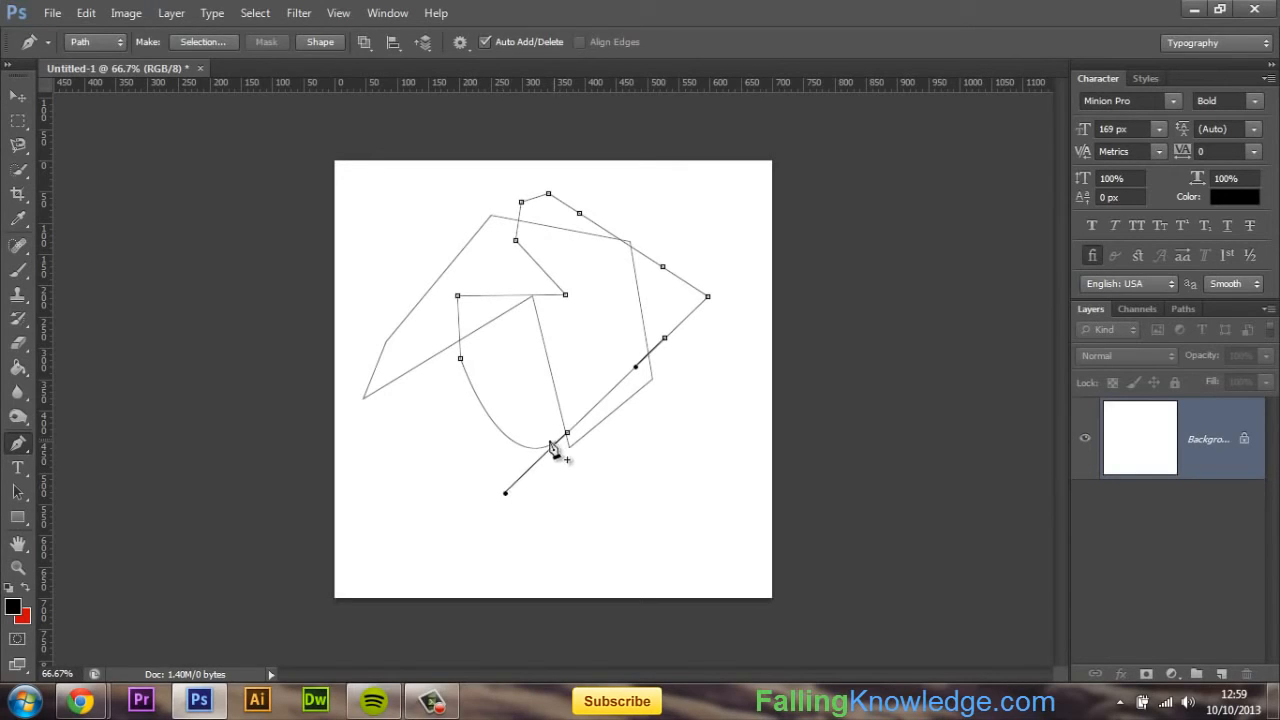
pyautogui.click(460, 360)
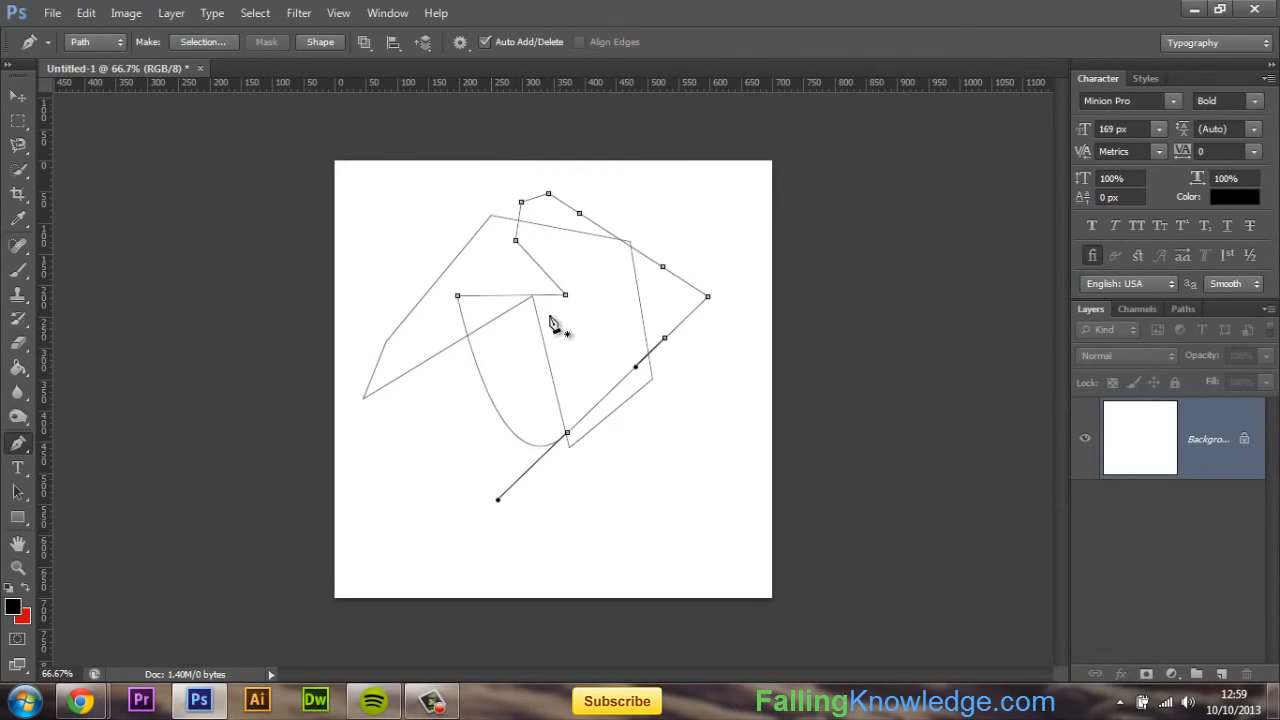
pyautogui.click(565, 297)
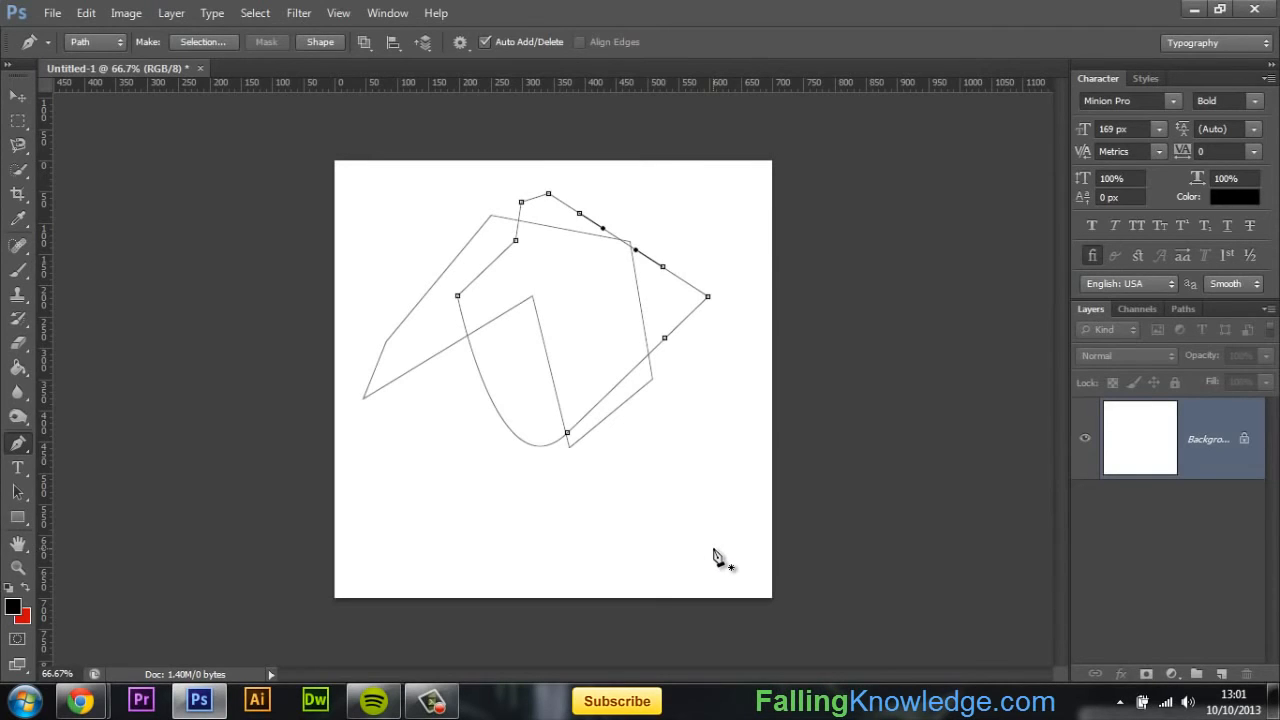
pyautogui.press('Escape')
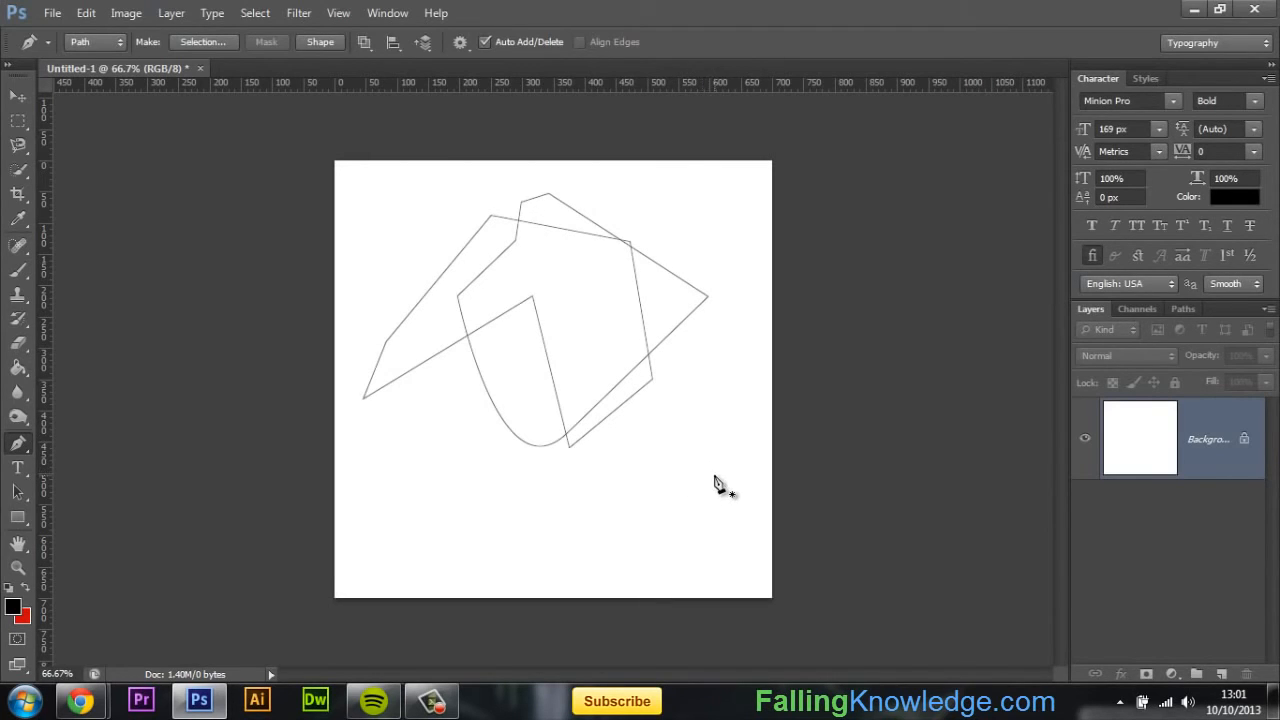
# - Draw an open five-point path with straight segments in the lower part of the canvas and end it without closing
pyautogui.click(399, 535)
pyautogui.click(609, 556)
pyautogui.click(679, 459)
pyautogui.click(497, 467)
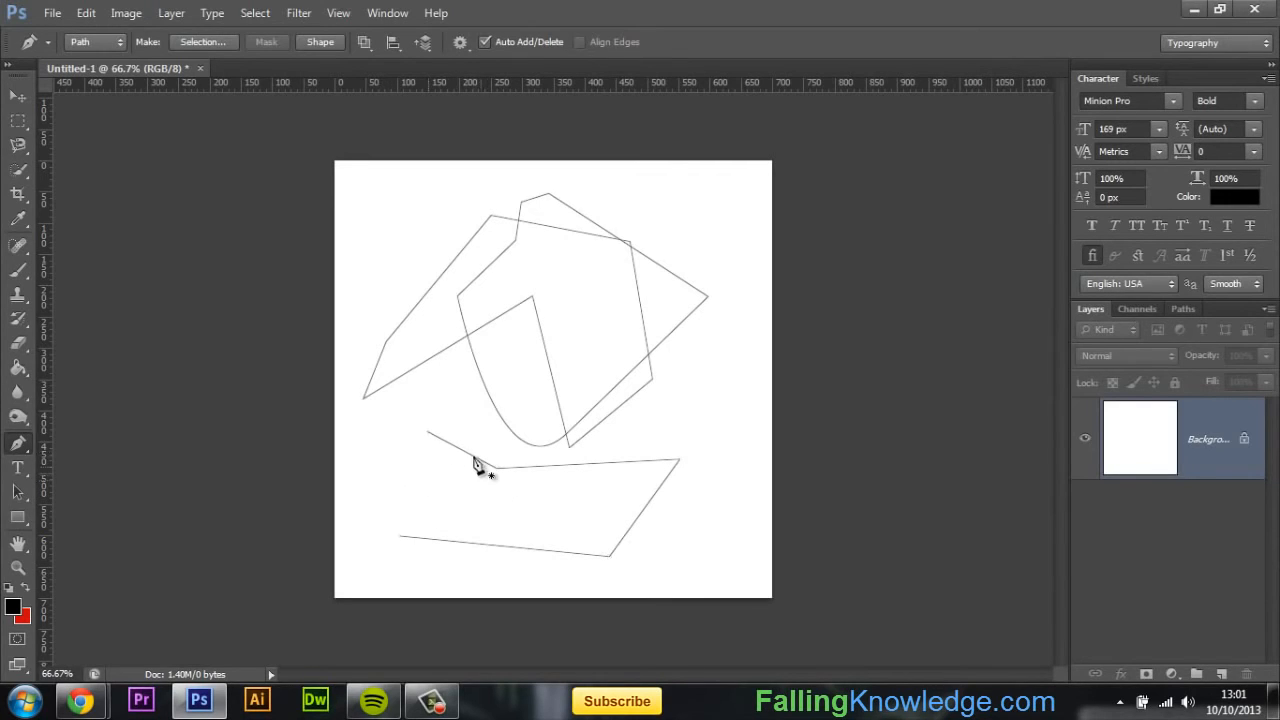
# - Draw a closed six-point polygon over the upper-right part of the canvas, finishing on its starting anchor
pyautogui.click(695, 400)
pyautogui.click(748, 279)
pyautogui.click(702, 183)
pyautogui.click(596, 183)
pyautogui.click(567, 344)
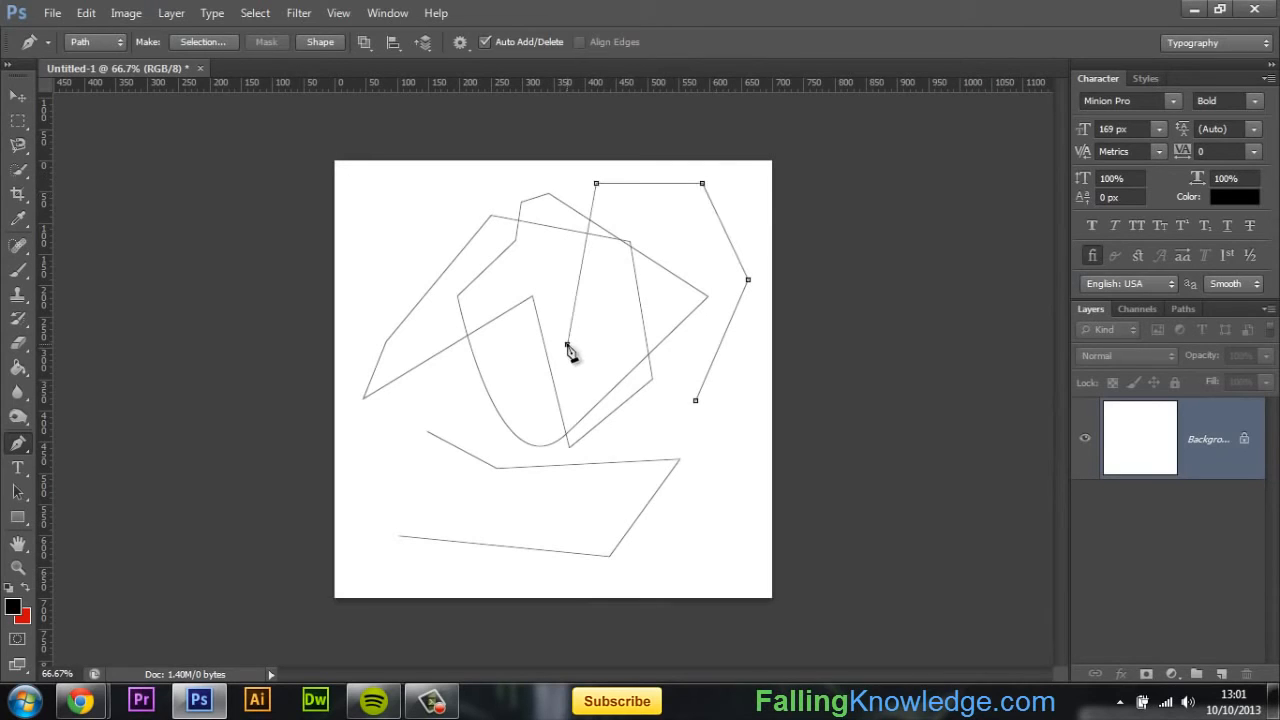
pyautogui.click(603, 389)
pyautogui.click(695, 400)
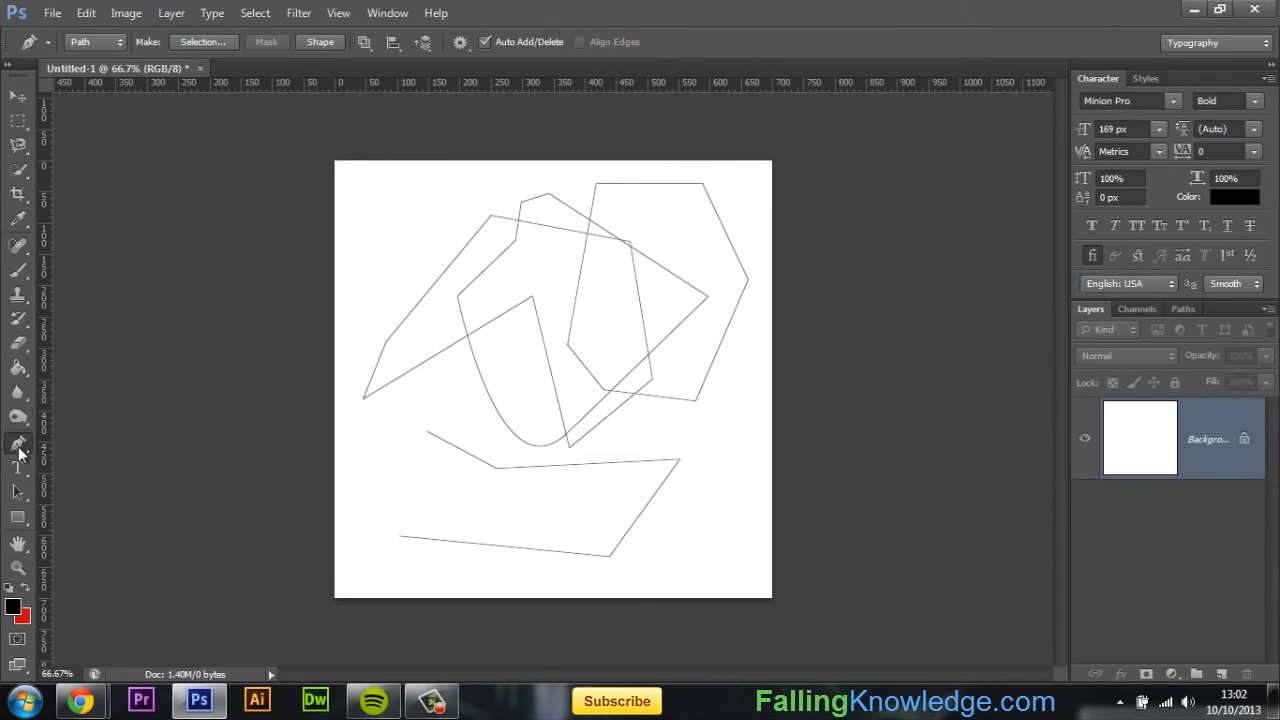
# - Select the anchors of all paths on the canvas, including a stray single point near the lower-right corner, and delete them
pyautogui.moveTo(718, 549); pyautogui.dragTo(619, 483)
pyautogui.click(720, 546)
pyautogui.moveTo(753, 582); pyautogui.dragTo(358, 176)
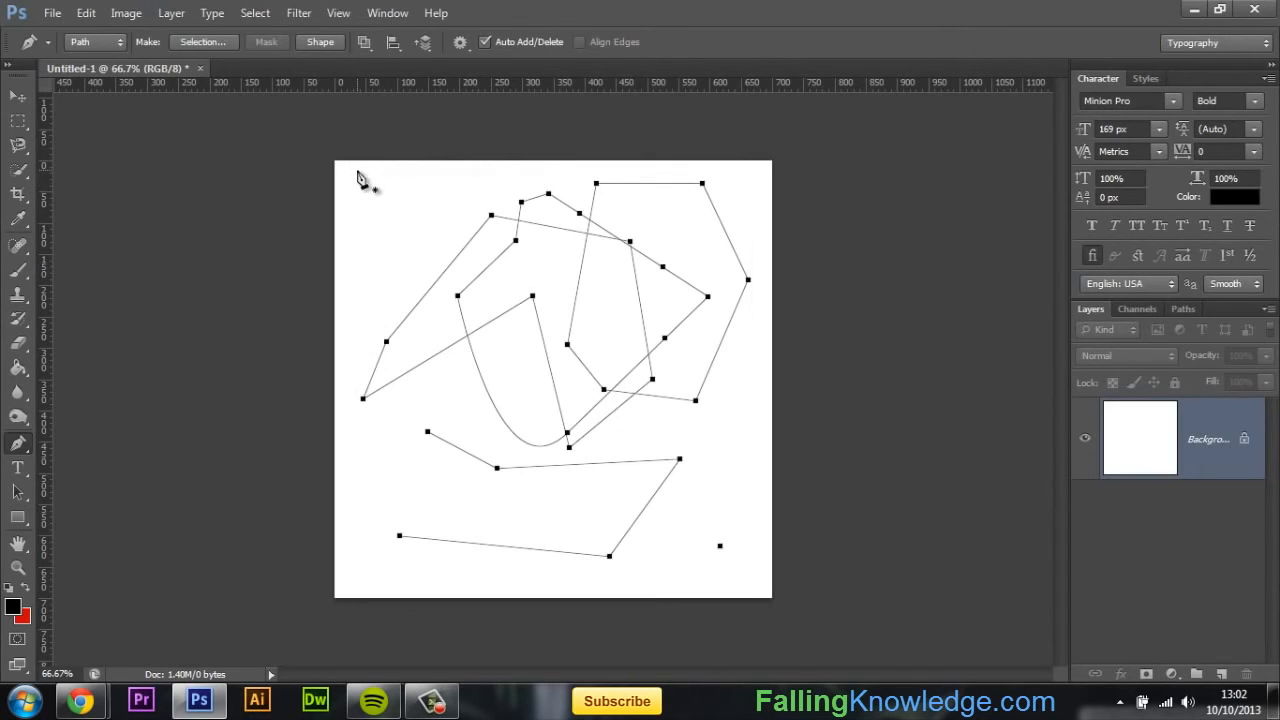
pyautogui.press('Delete')
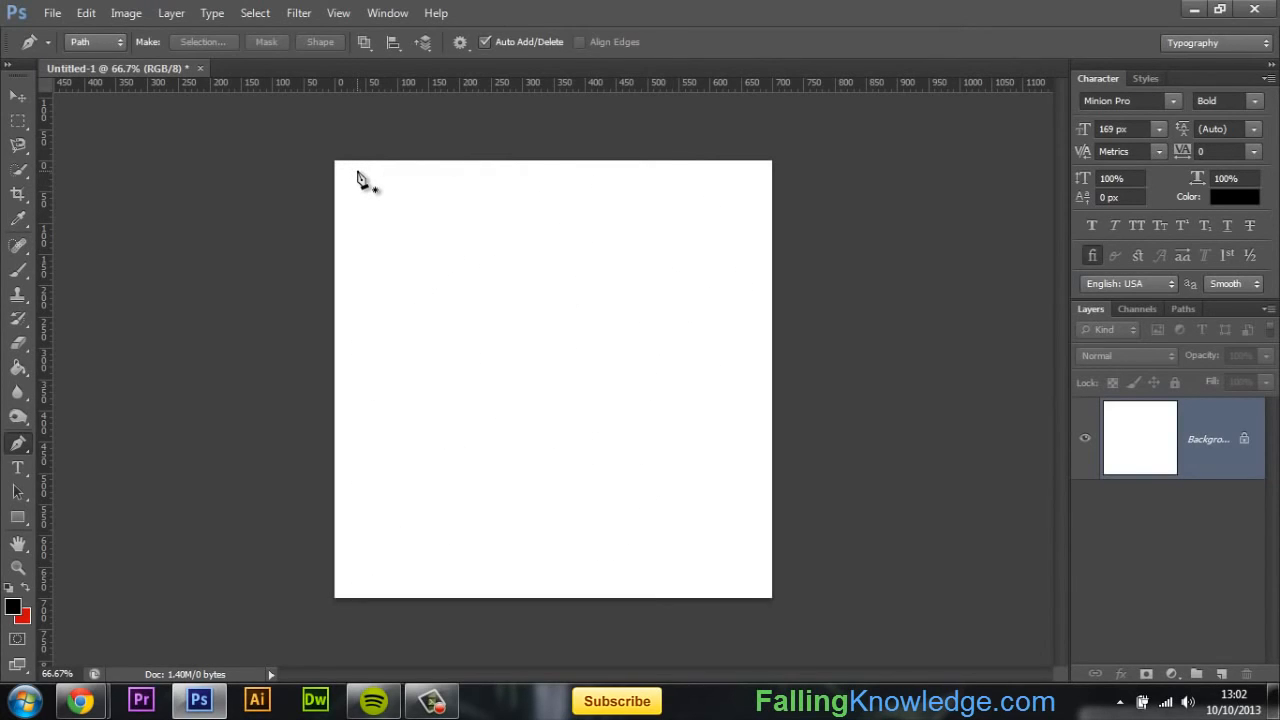
# - Draw a closed rectangular path about 380 by 275 px, constraining its top and right segments to exactly horizontal and vertical
pyautogui.click(424, 226)
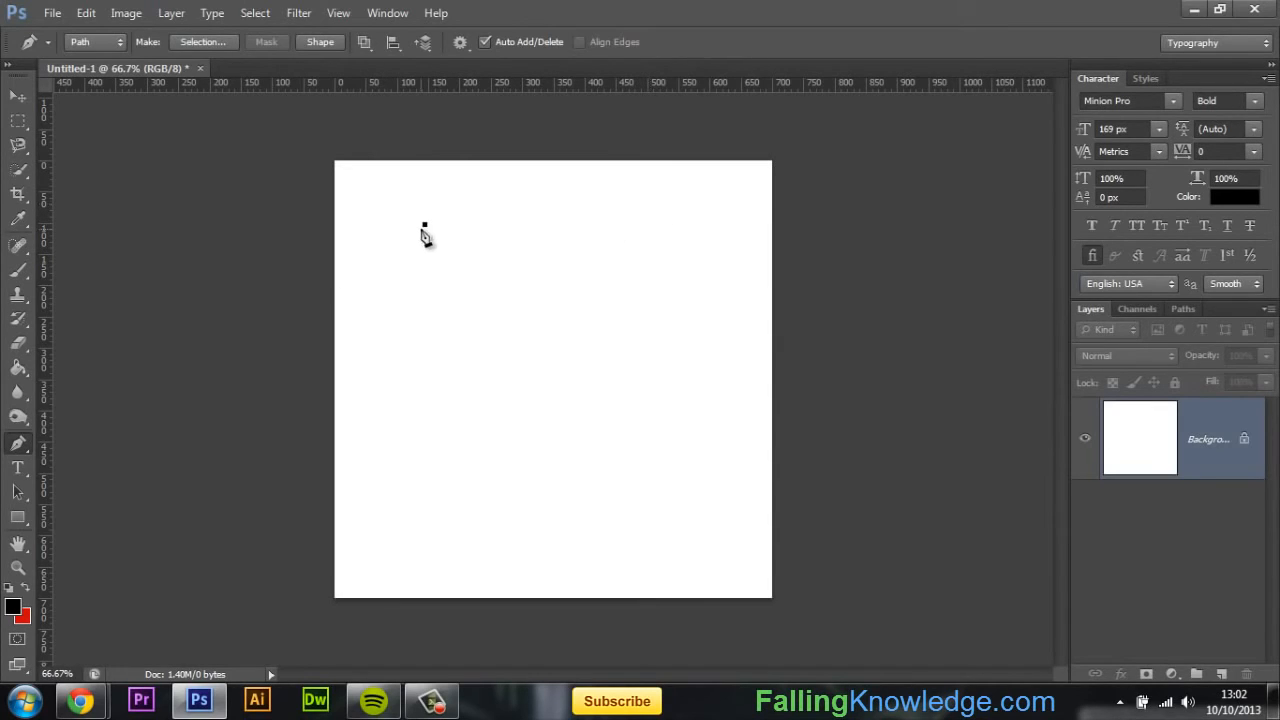
pyautogui.keyDown('shift'); pyautogui.click(662, 208); pyautogui.keyUp('shift')
pyautogui.keyDown('shift'); pyautogui.click(622, 398); pyautogui.keyUp('shift')
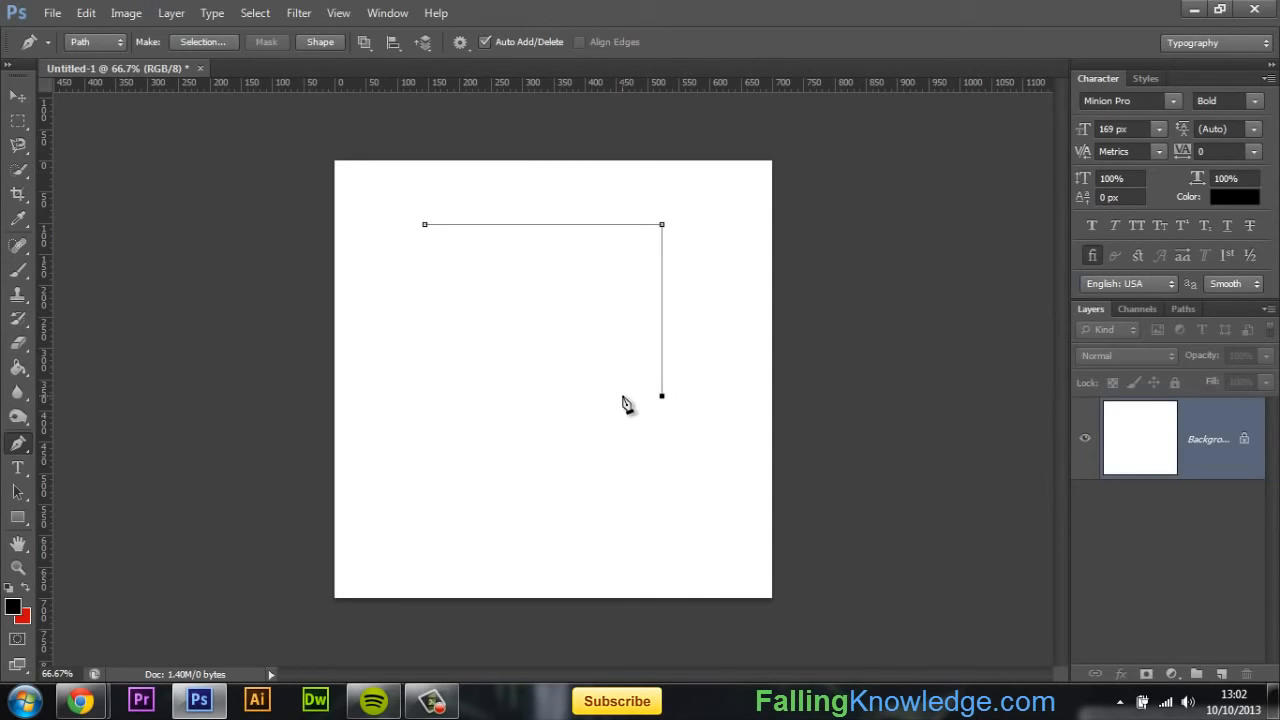
pyautogui.click(426, 396)
pyautogui.click(425, 226)
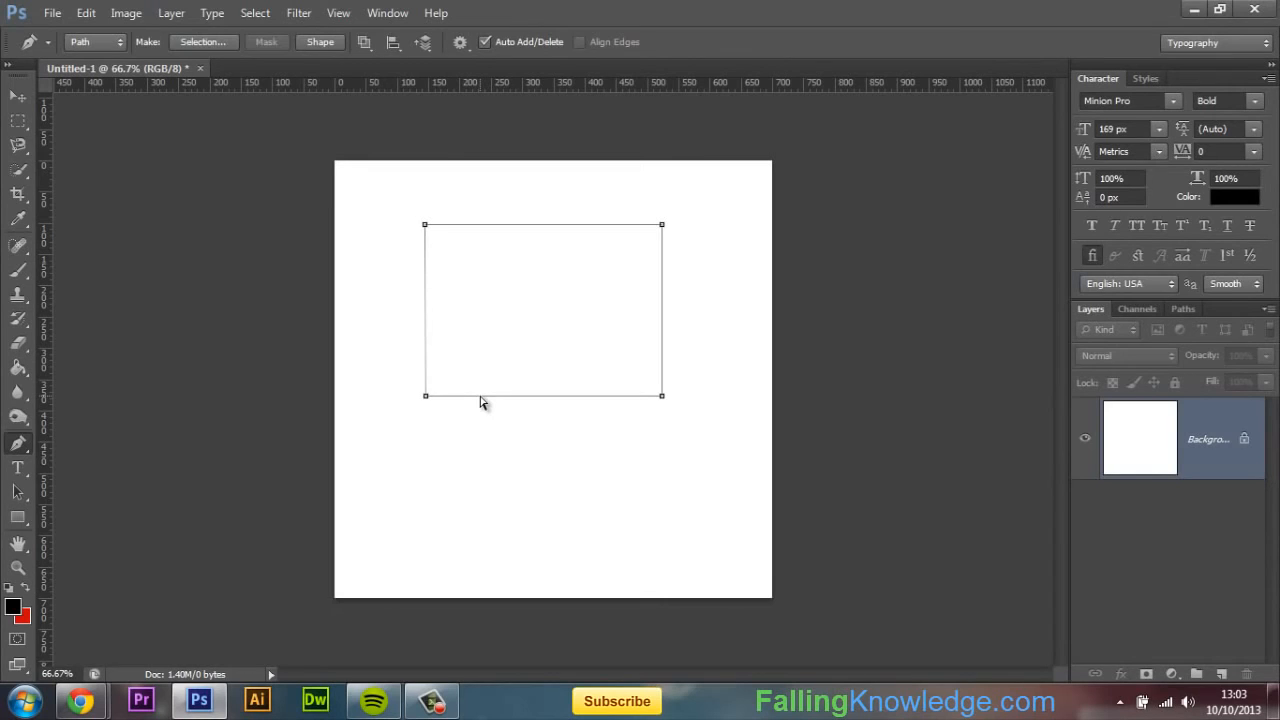
# - Stretch the rectangle downward by moving its bottom edge to about 590 px on the vertical ruler, and select both bottom corner anchors
pyautogui.moveTo(480, 400); pyautogui.dragTo(503, 529)
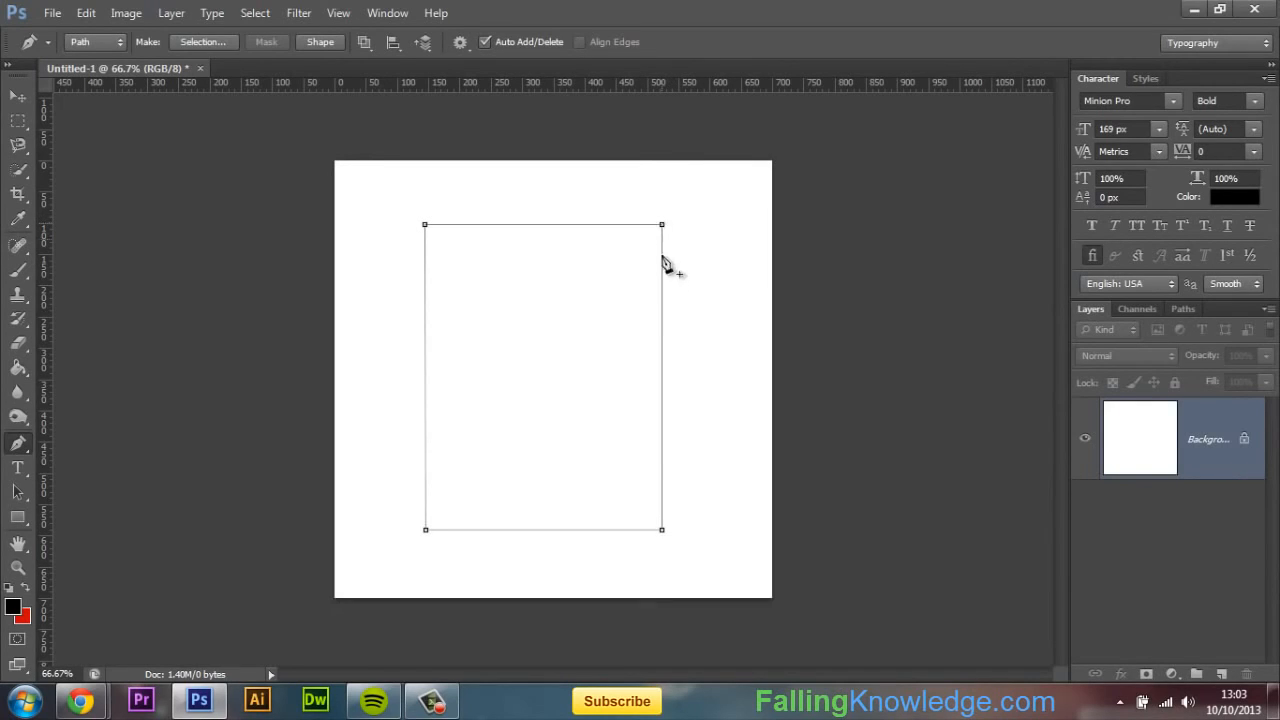
pyautogui.keyDown('ctrl'); pyautogui.click(426, 531); pyautogui.keyUp('ctrl')
pyautogui.keyDown('ctrl'); pyautogui.keyDown('shift'); pyautogui.click(663, 531); pyautogui.keyUp('shift'); pyautogui.keyUp('ctrl')
# - Try shifting the rectangle's right edge slightly outward, and nudge its upper-right corner anchor by a few pixels
pyautogui.moveTo(662, 500)
pyautogui.mouseDown()
pyautogui.moveTo(700, 517)
pyautogui.moveTo(581, 526)
pyautogui.moveTo(729, 517)
pyautogui.moveTo(657, 491)
pyautogui.moveTo(723, 474)
pyautogui.moveTo(751, 401)
pyautogui.moveTo(714, 455)
pyautogui.moveTo(629, 428)
pyautogui.moveTo(660, 409)
pyautogui.moveTo(696, 445)
pyautogui.moveTo(689, 514)
pyautogui.moveTo(631, 511)
pyautogui.moveTo(650, 422)
pyautogui.moveTo(723, 485)
pyautogui.moveTo(668, 504)
pyautogui.moveTo(622, 457)
pyautogui.moveTo(681, 408)
pyautogui.moveTo(751, 464)
pyautogui.moveTo(693, 516)
pyautogui.moveTo(720, 506)
pyautogui.moveTo(632, 502)
pyautogui.moveTo(662, 495)
pyautogui.moveTo(665, 515)
pyautogui.moveTo(665, 500)
pyautogui.moveTo(682, 498)
pyautogui.mouseUp()
pyautogui.moveTo(663, 229)
pyautogui.mouseDown()
pyautogui.moveTo(686, 246)
pyautogui.moveTo(685, 323)
pyautogui.moveTo(632, 365)
pyautogui.moveTo(536, 376)
pyautogui.moveTo(528, 308)
pyautogui.moveTo(619, 309)
pyautogui.moveTo(664, 217)
pyautogui.moveTo(664, 230)
pyautogui.mouseUp()
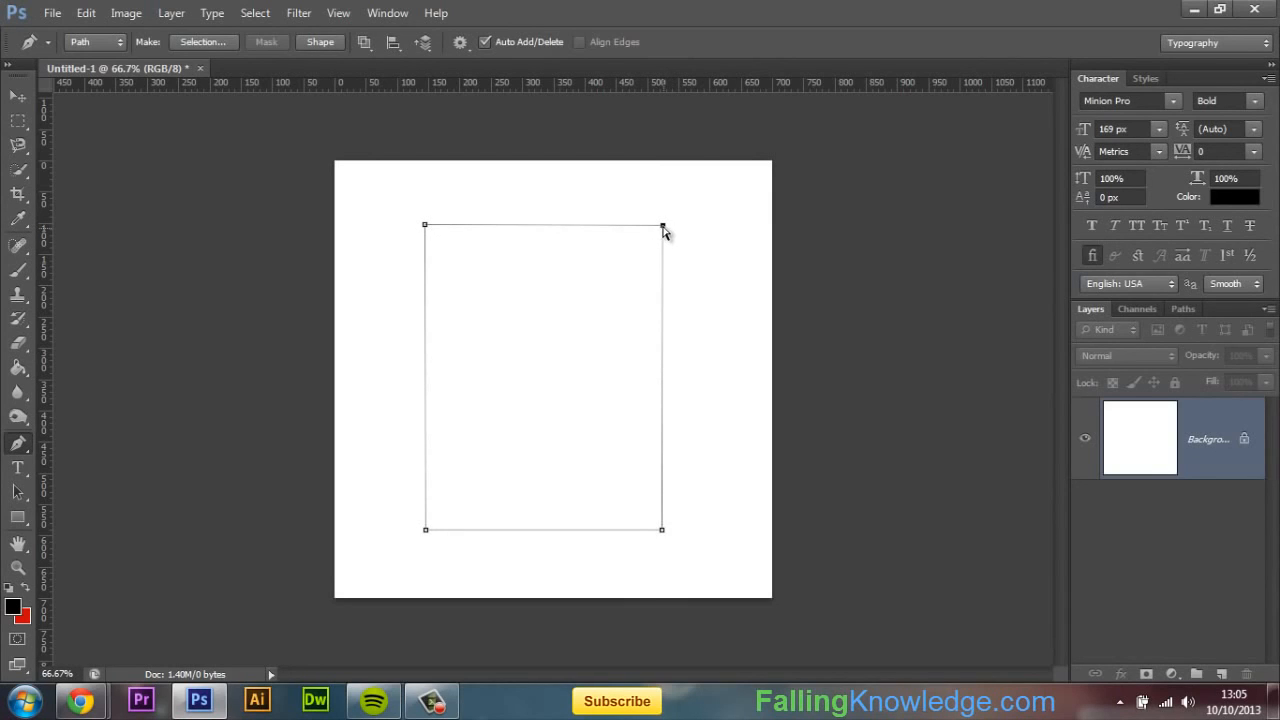
pyautogui.moveTo(662, 231)
pyautogui.mouseDown()
pyautogui.moveTo(654, 255)
pyautogui.moveTo(611, 269)
pyautogui.moveTo(636, 258)
pyautogui.moveTo(661, 216)
pyautogui.moveTo(678, 230)
pyautogui.moveTo(660, 226)
pyautogui.mouseUp()
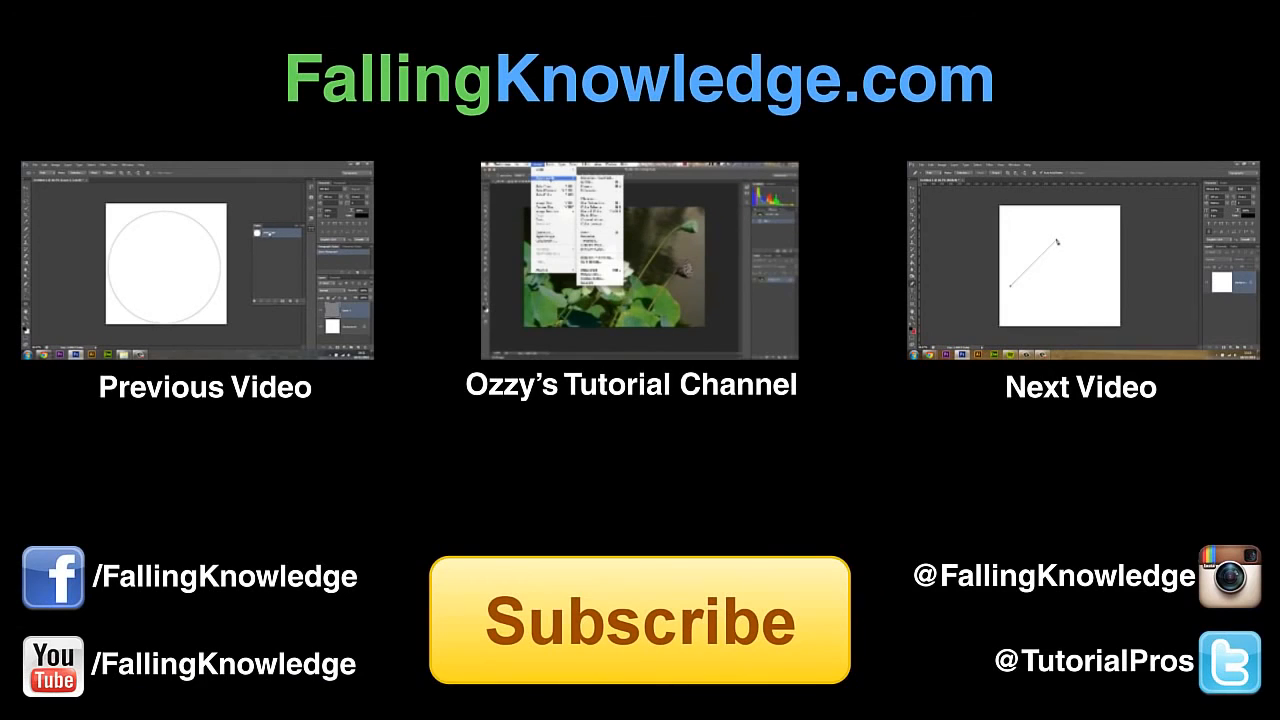